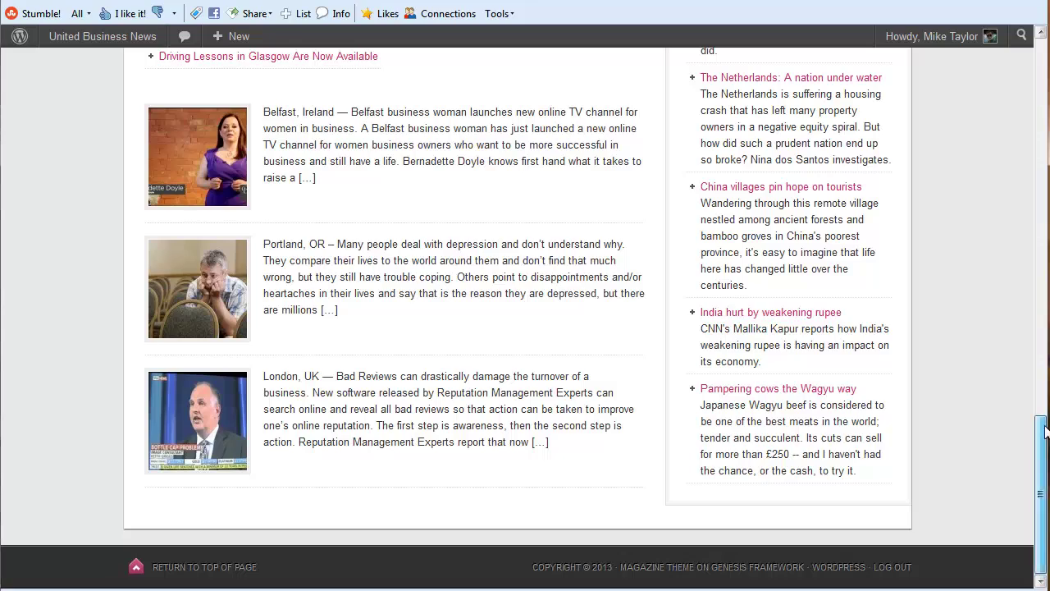
- Scroll the site's front page back to the top
{"action": "left_click_drag", "start_coordinate": [1041, 509], "coordinate": [1045, 482]}
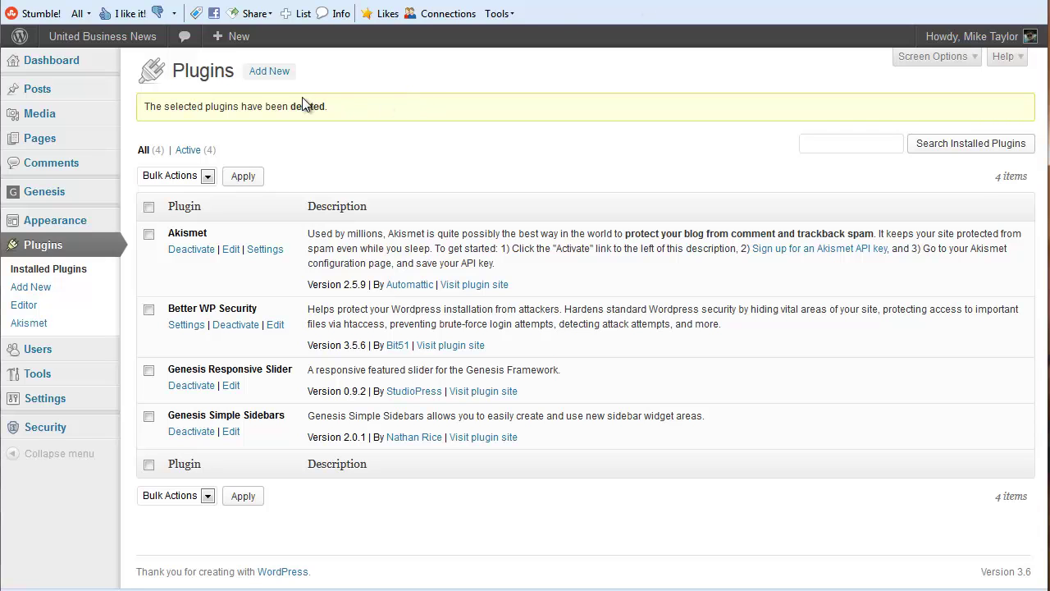
- Search the plugin directory for Genesis Simple Edits, then install and activate version 1.7.1
{"action": "left_click", "coordinate": [273, 76]}
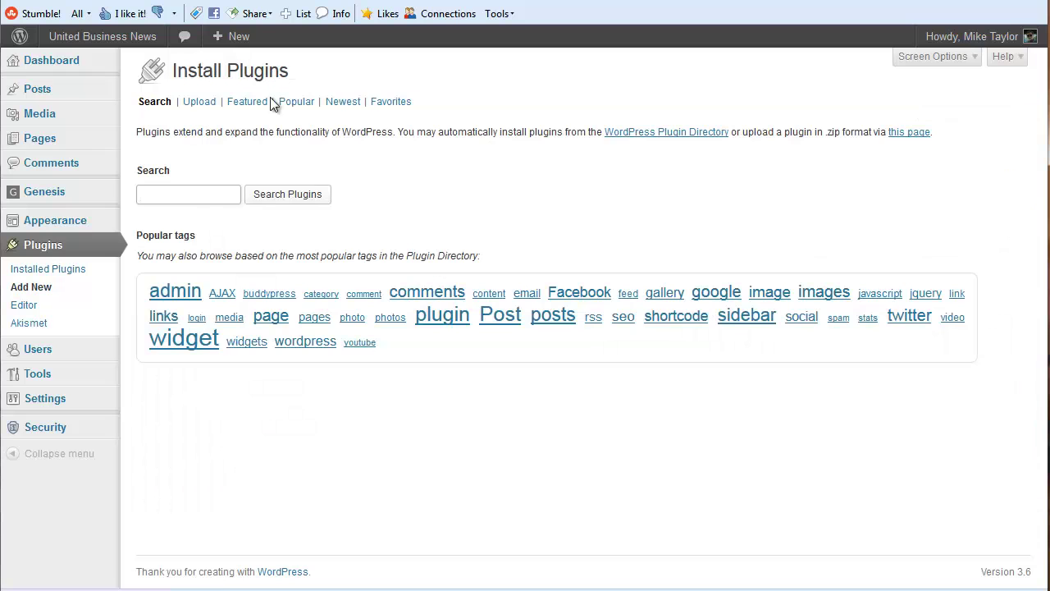
{"action": "left_click", "coordinate": [188, 197]}
{"action": "type", "text": "ge"}
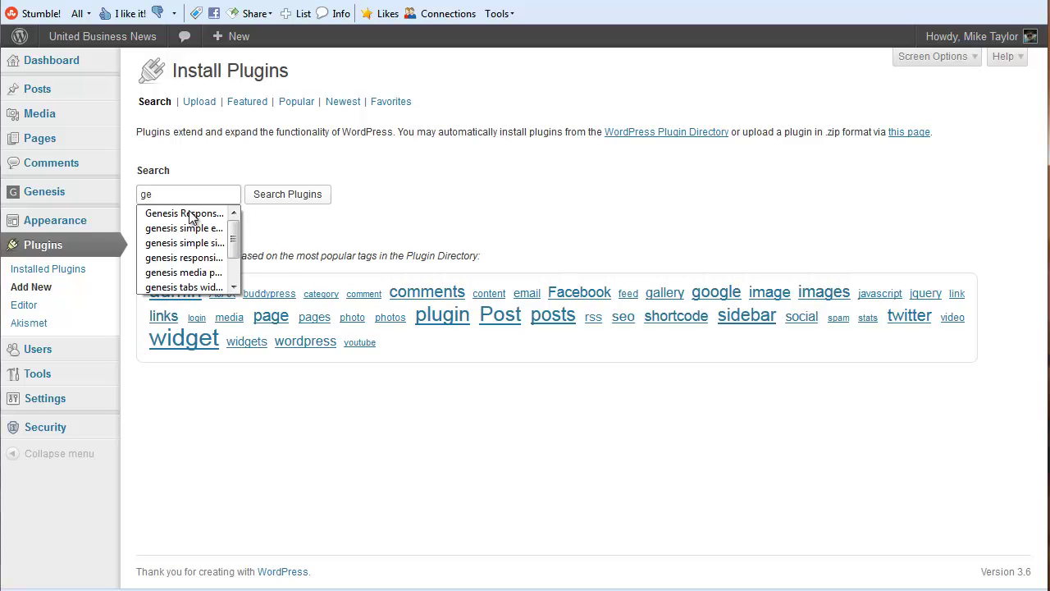
{"action": "left_click", "coordinate": [196, 230]}
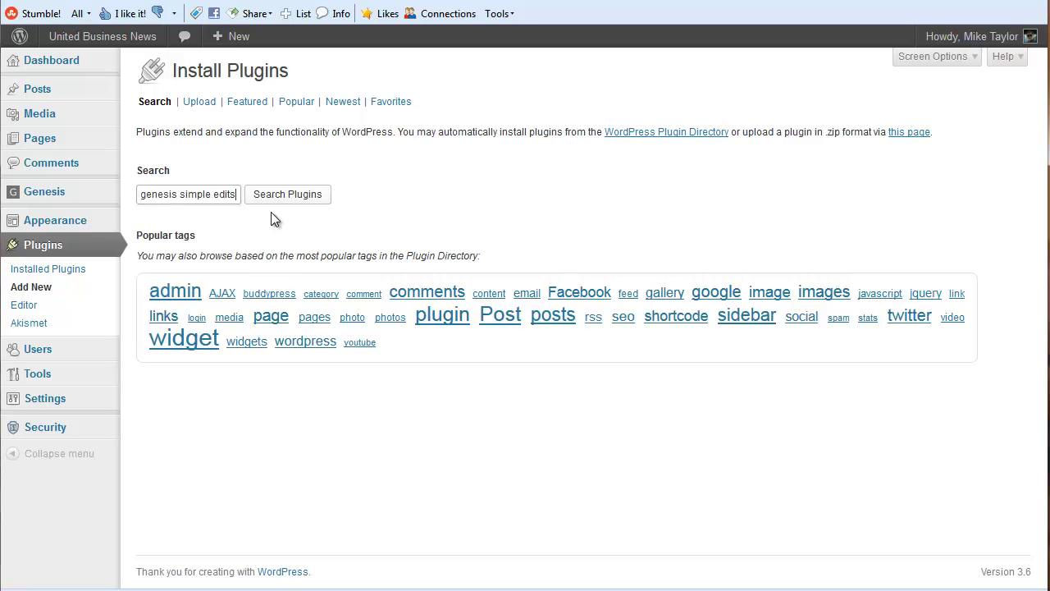
{"action": "left_click", "coordinate": [301, 200]}
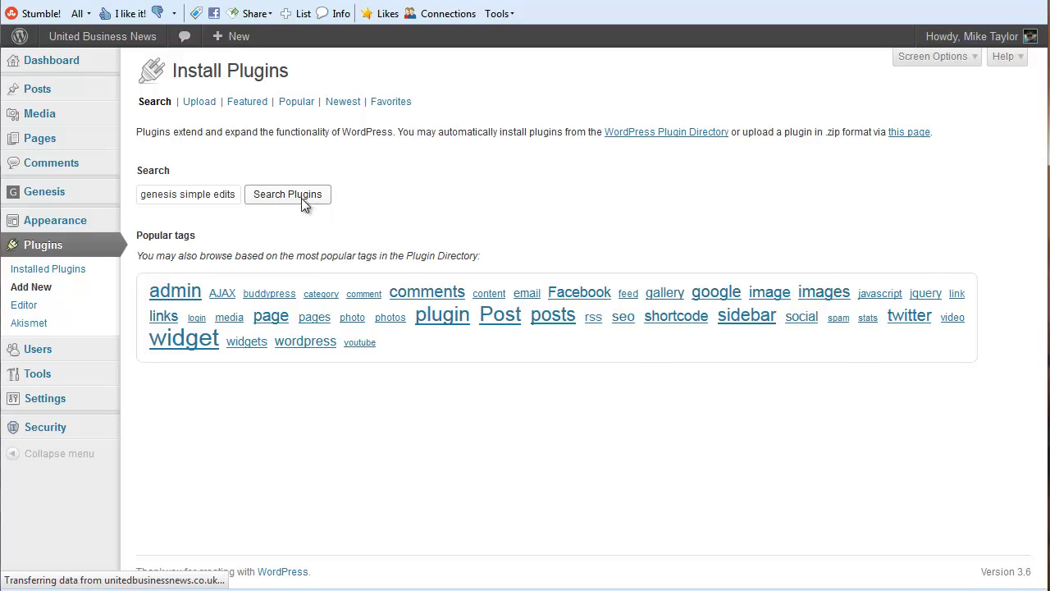
{"action": "left_click", "coordinate": [206, 209]}
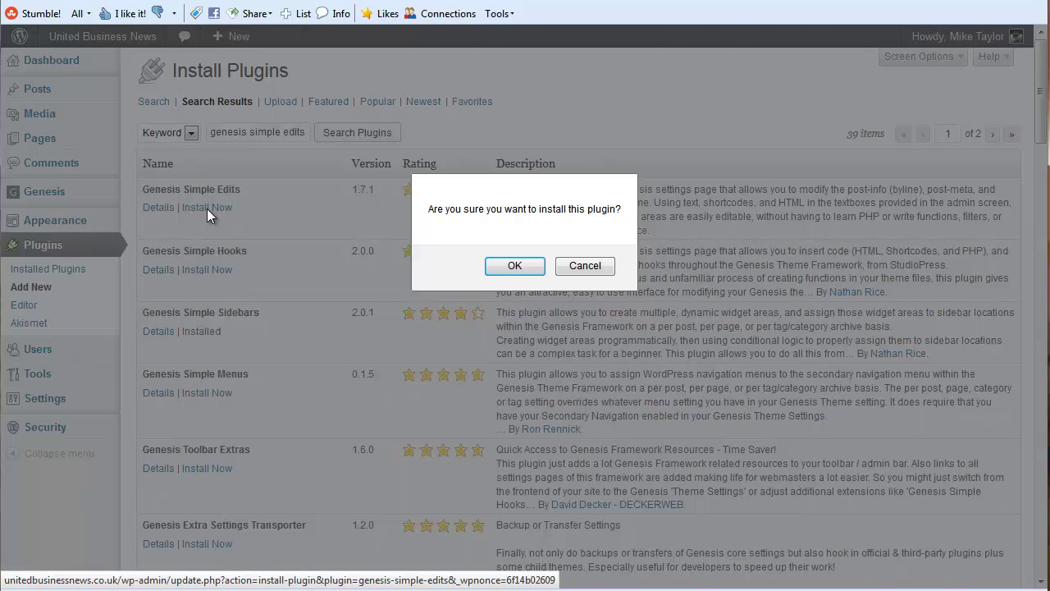
{"action": "left_click", "coordinate": [497, 268]}
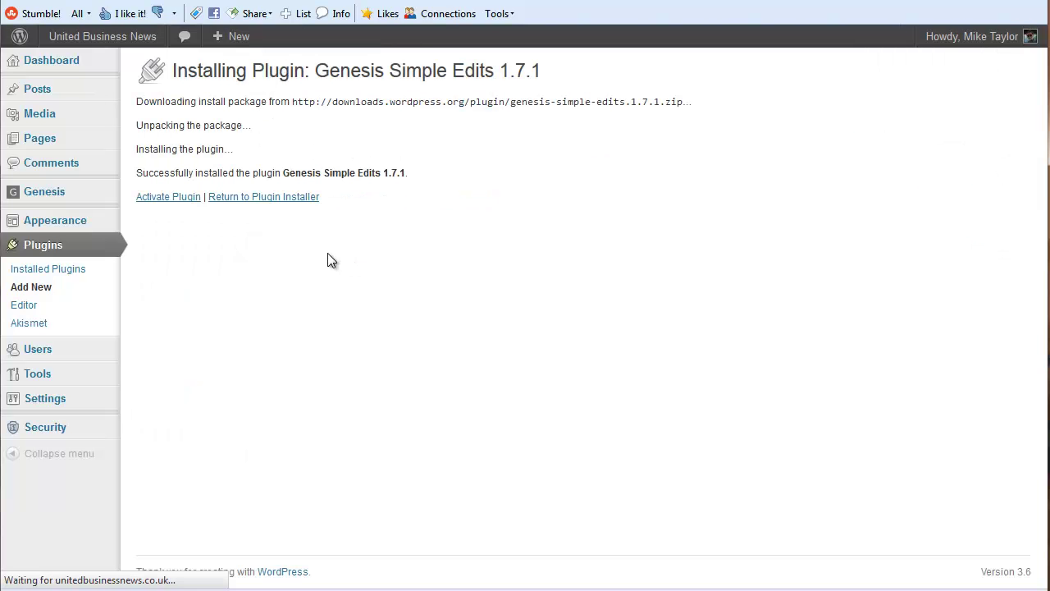
{"action": "left_click", "coordinate": [169, 199]}
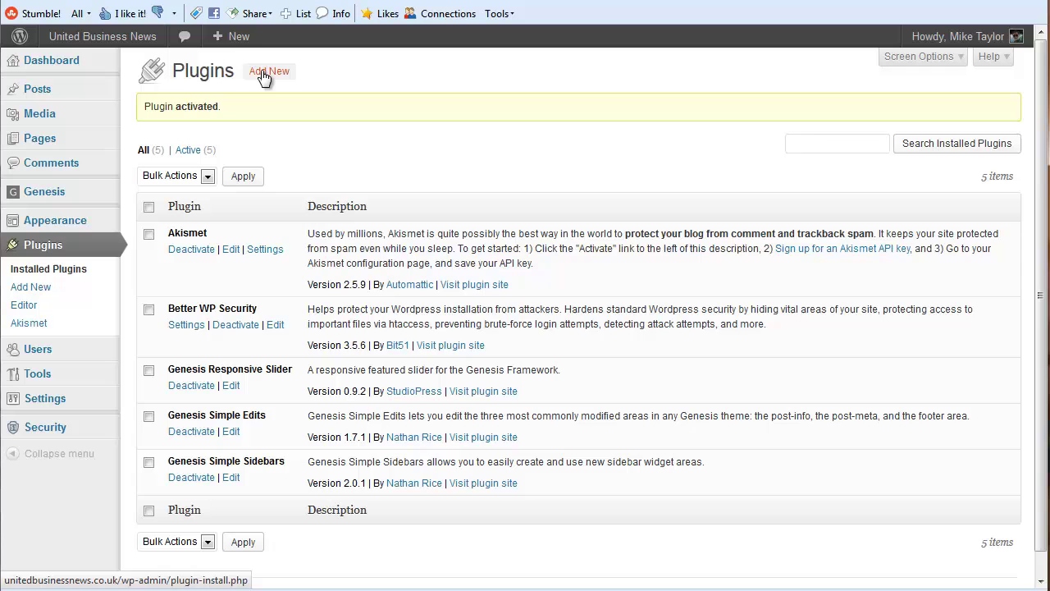
- Paste 'Auto Terms of Service and Privacy Policy' into the plugin search, then install and activate it
{"action": "left_click", "coordinate": [259, 81]}
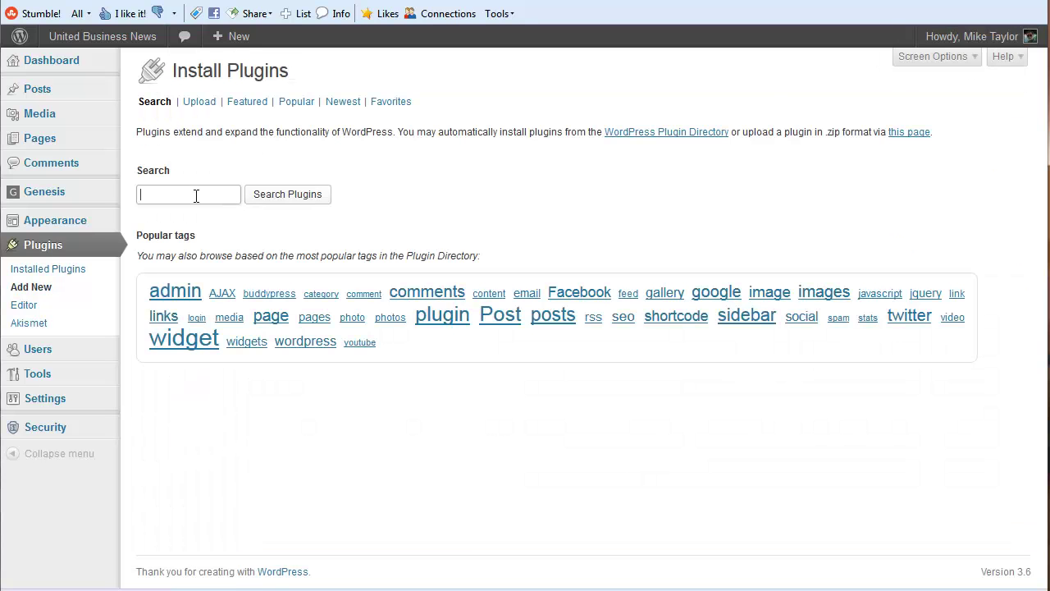
{"action": "right_click", "coordinate": [190, 197]}
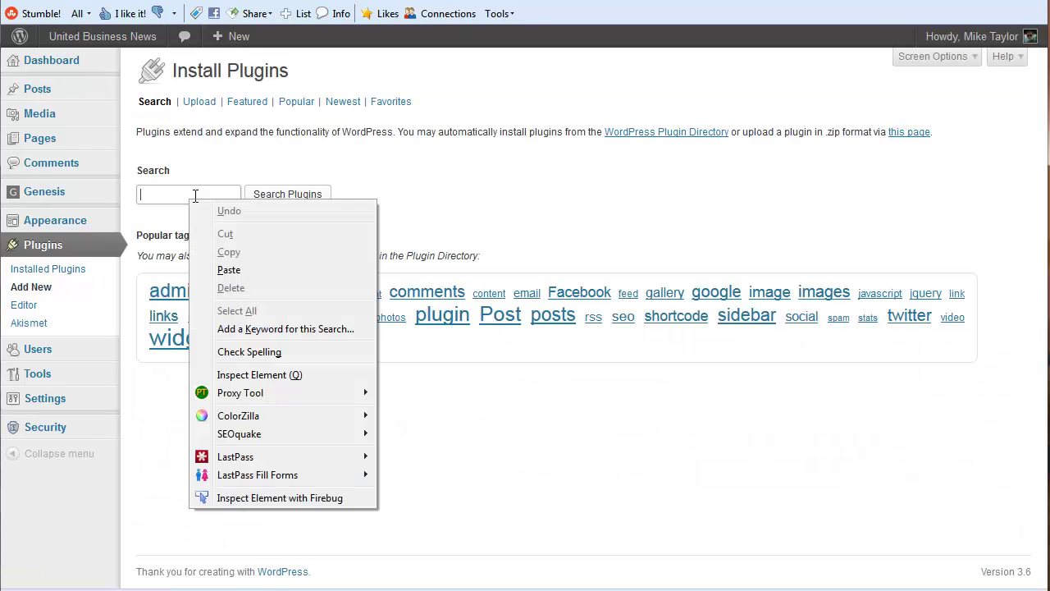
{"action": "left_click", "coordinate": [227, 269]}
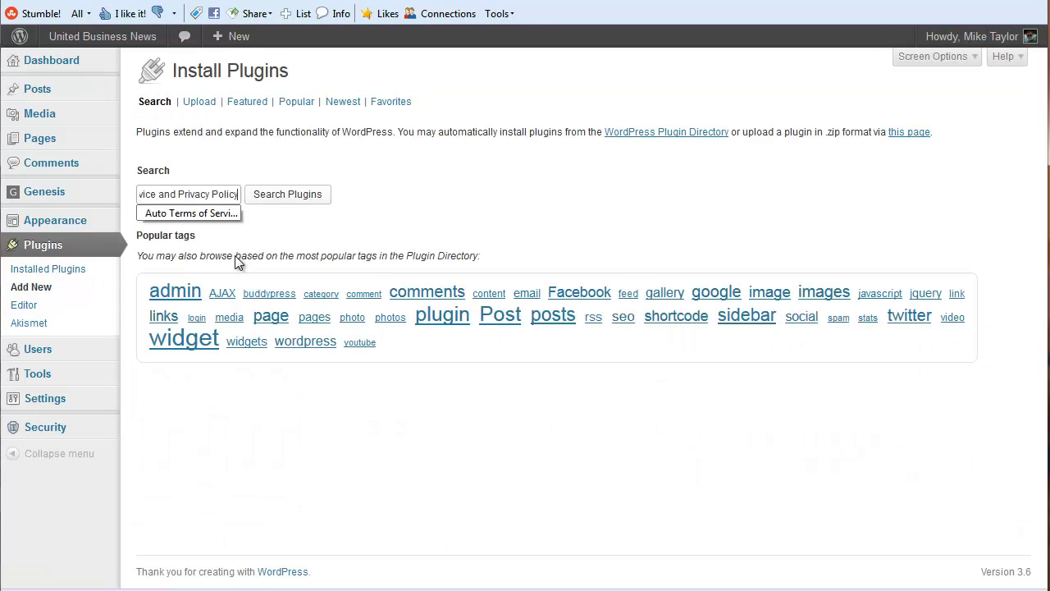
{"action": "left_click", "coordinate": [294, 197]}
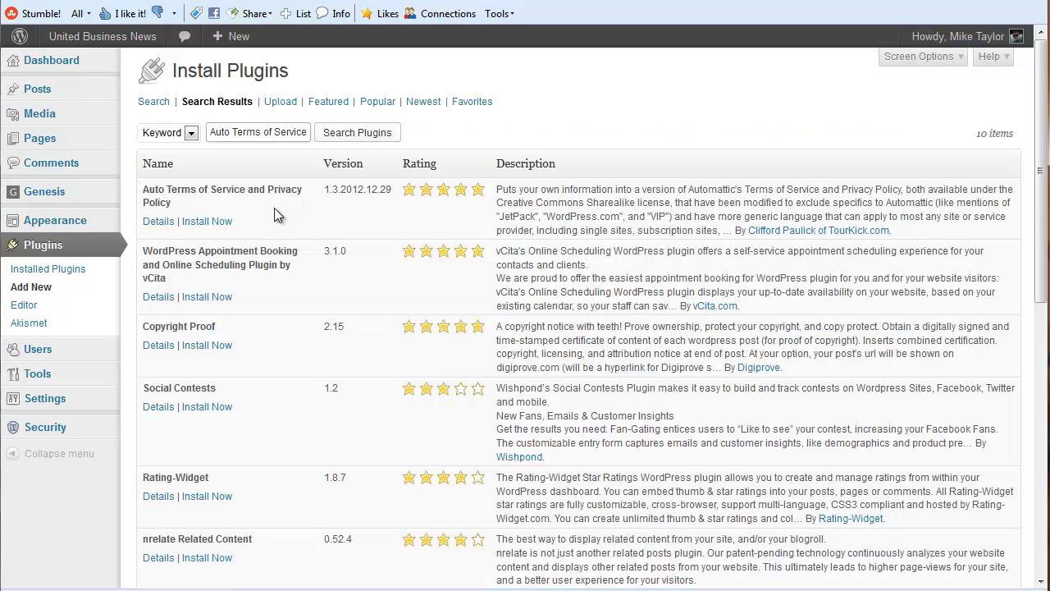
{"action": "left_click", "coordinate": [208, 222]}
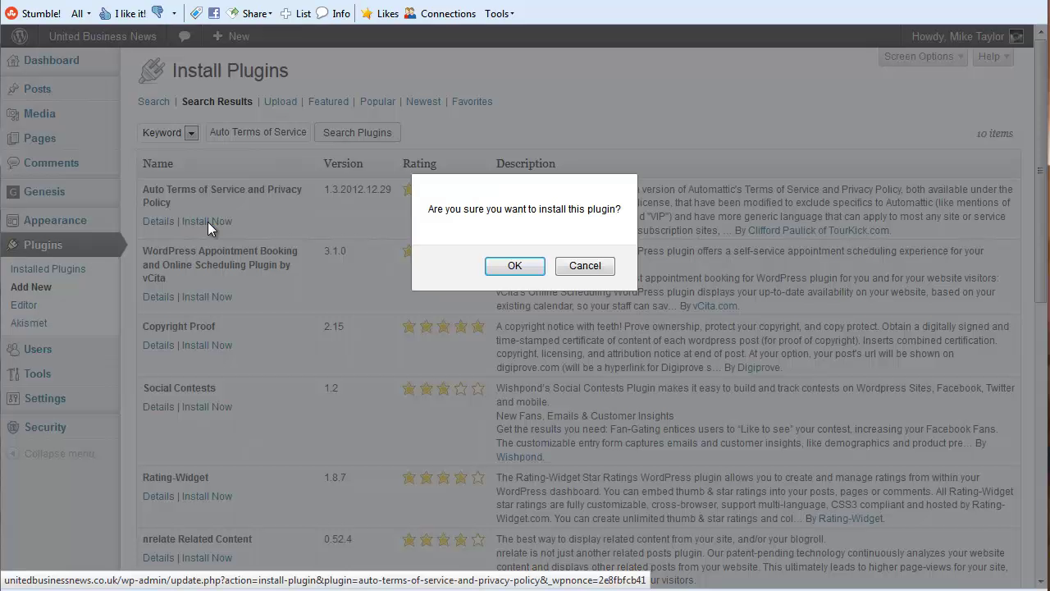
{"action": "left_click", "coordinate": [517, 269]}
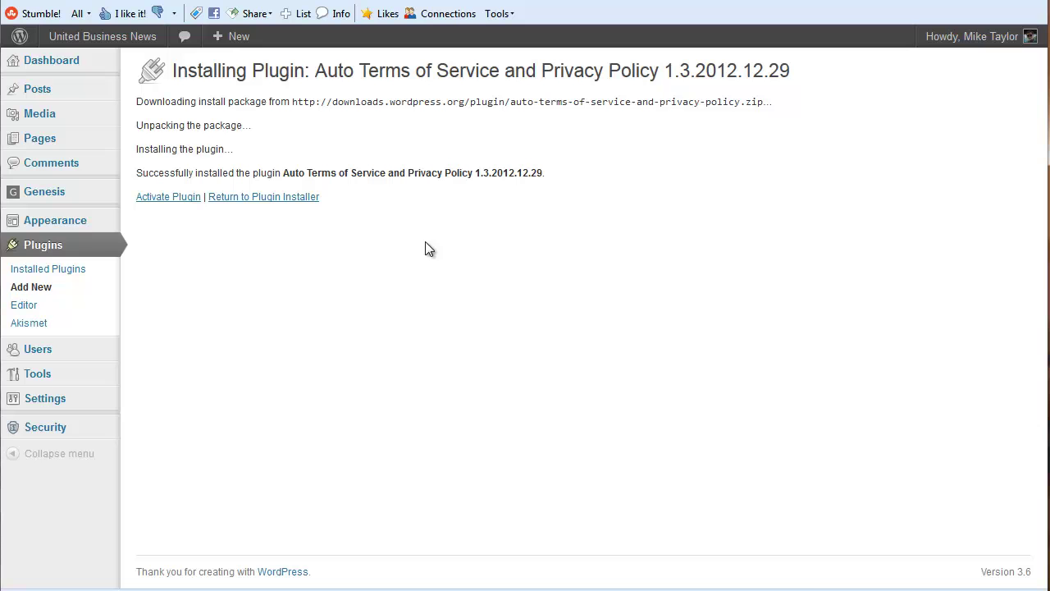
{"action": "left_click", "coordinate": [168, 199]}
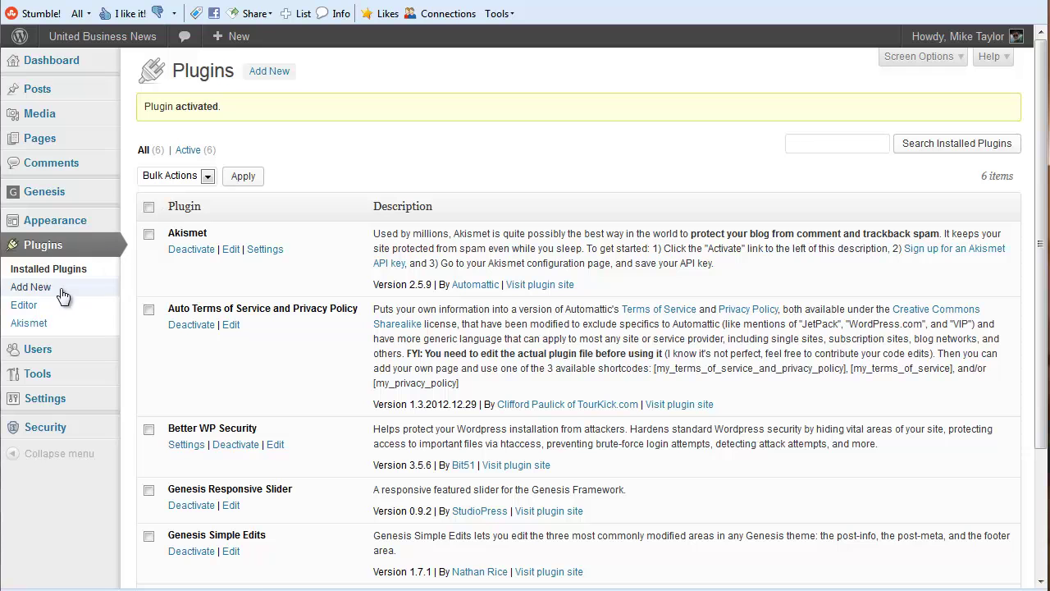
- Load the Auto Terms of Service and Privacy Policy plugin file into the Plugin Editor
{"action": "left_click", "coordinate": [30, 310]}
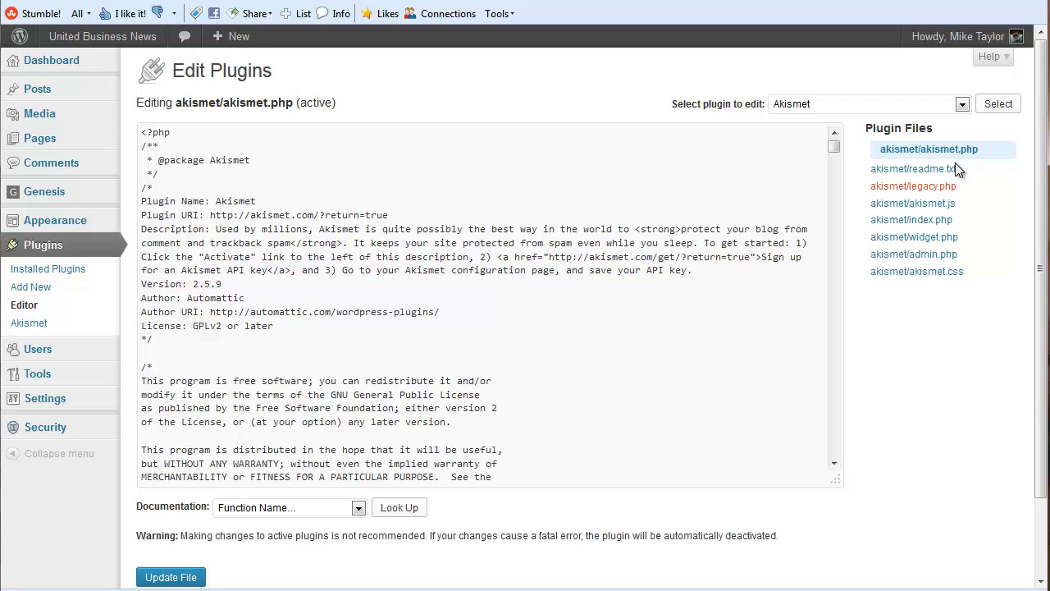
{"action": "left_click", "coordinate": [963, 109]}
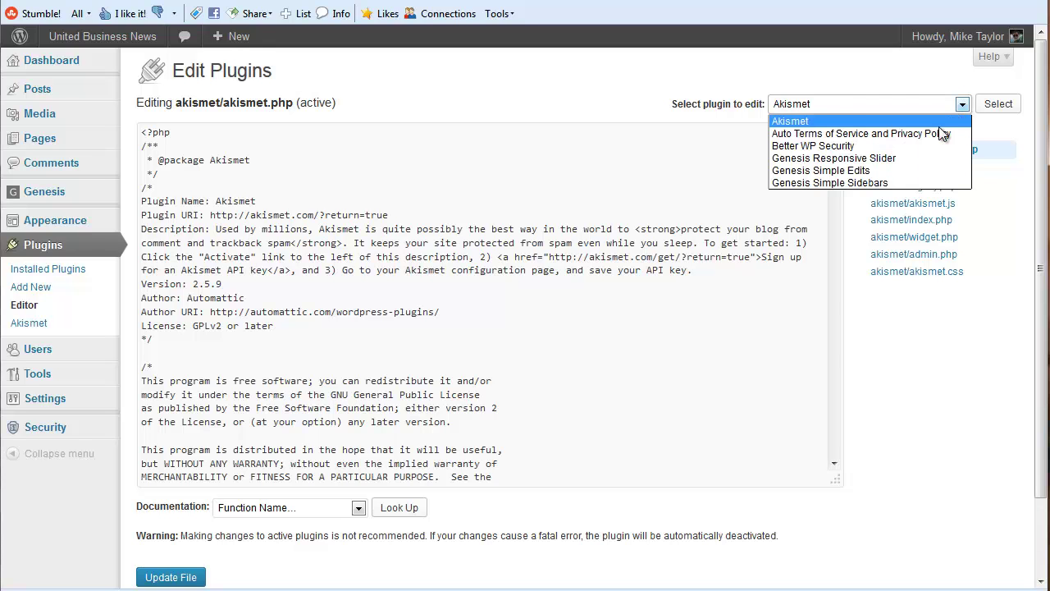
{"action": "left_click", "coordinate": [930, 134]}
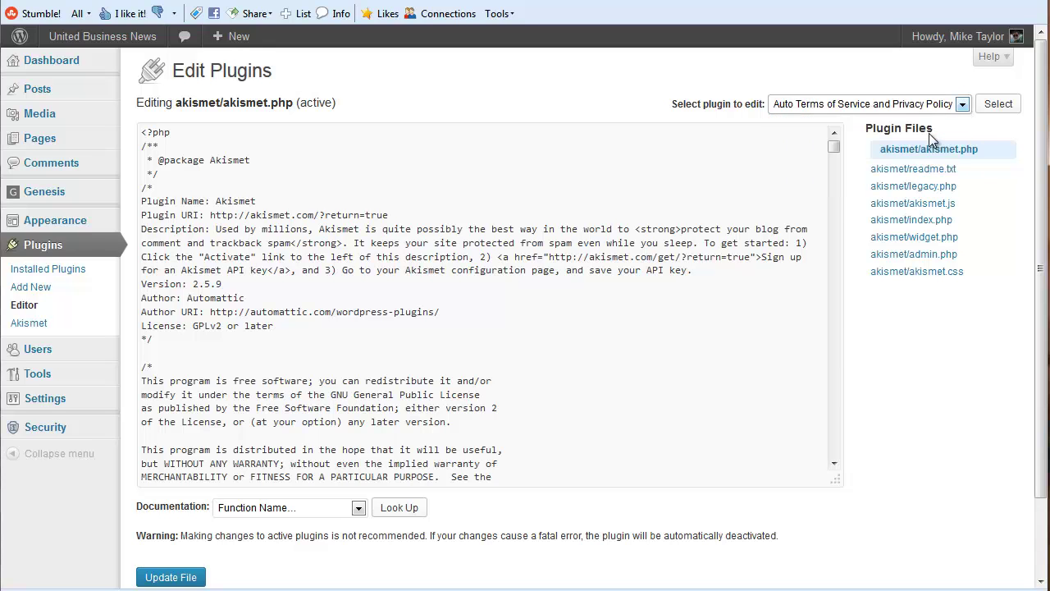
{"action": "left_click", "coordinate": [1003, 105]}
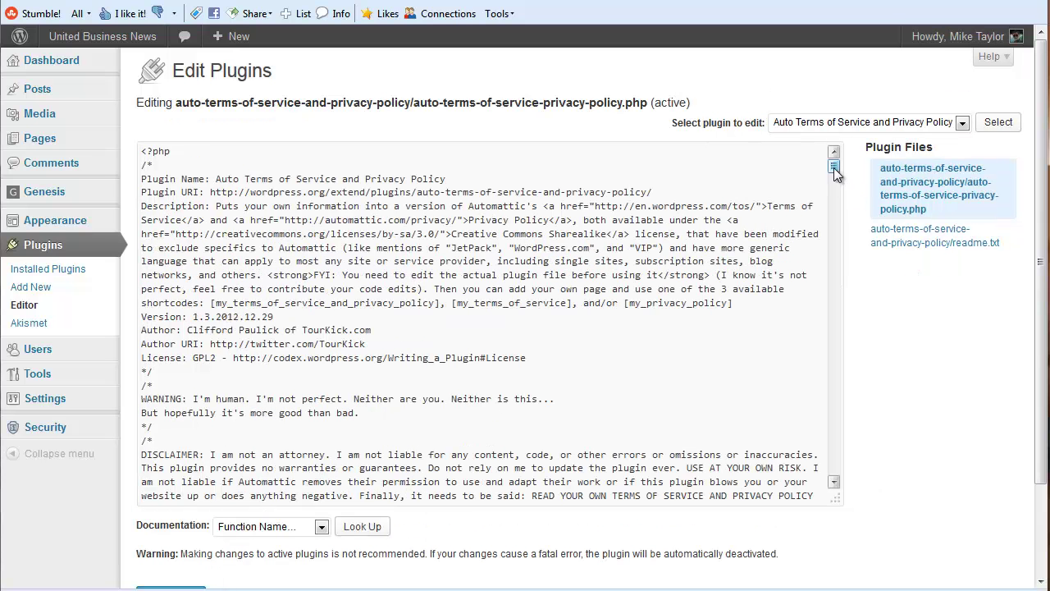
{"action": "scroll", "coordinate": [626, 356], "scroll_direction": "down", "scroll_amount": 2}
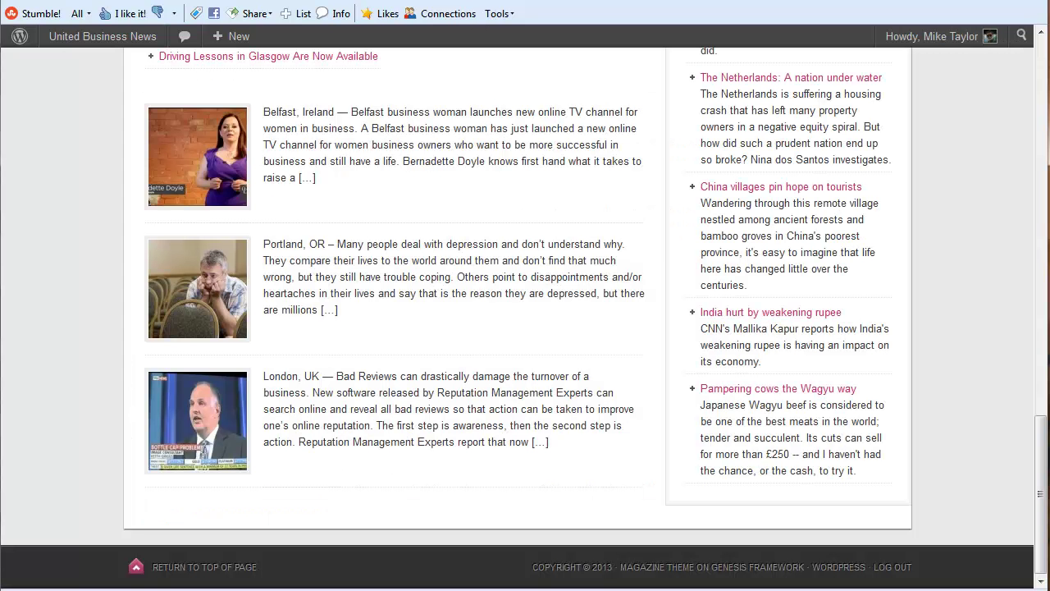
- Copy the site's web address and scroll the plugin file down to the STEP 1 business details
{"action": "right_click", "coordinate": [187, 2]}
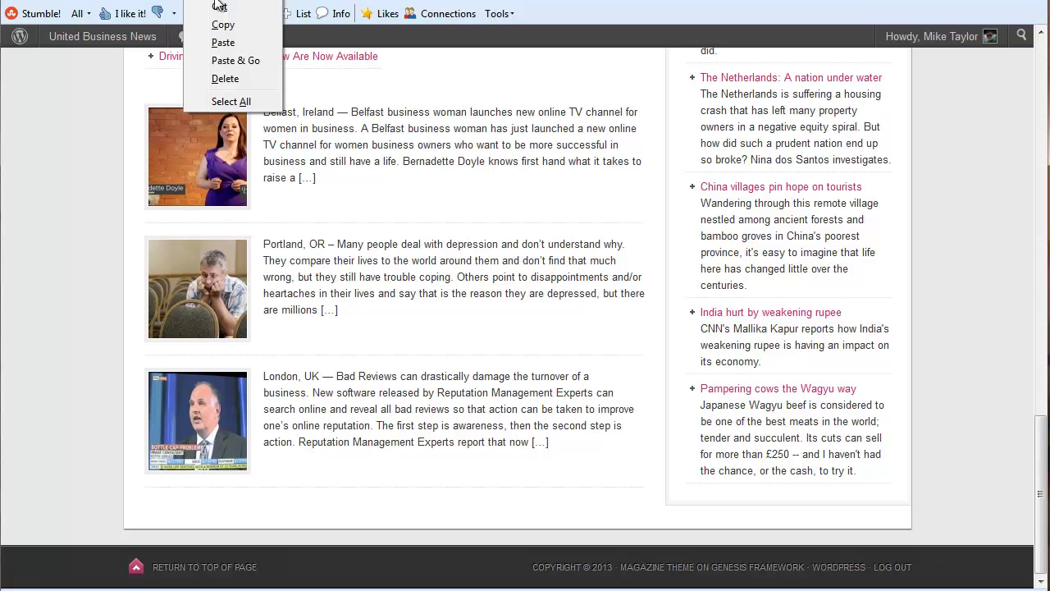
{"action": "left_click", "coordinate": [216, 24]}
{"action": "key", "text": "ctrl+Tab"}
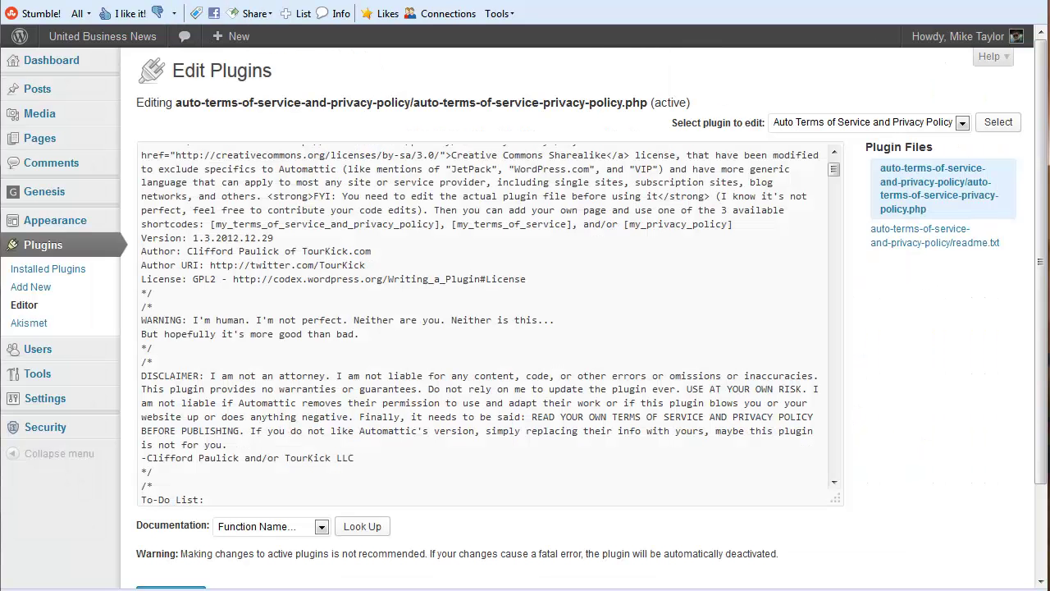
{"action": "scroll", "coordinate": [408, 246], "scroll_direction": "down", "scroll_amount": 3}
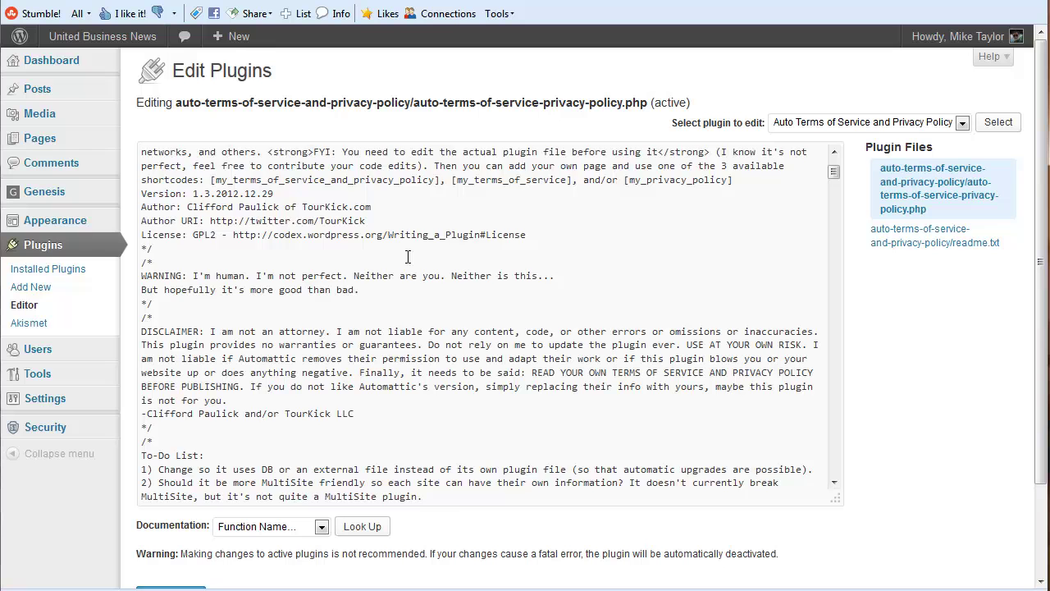
{"action": "scroll", "coordinate": [325, 254], "scroll_direction": "down", "scroll_amount": 2}
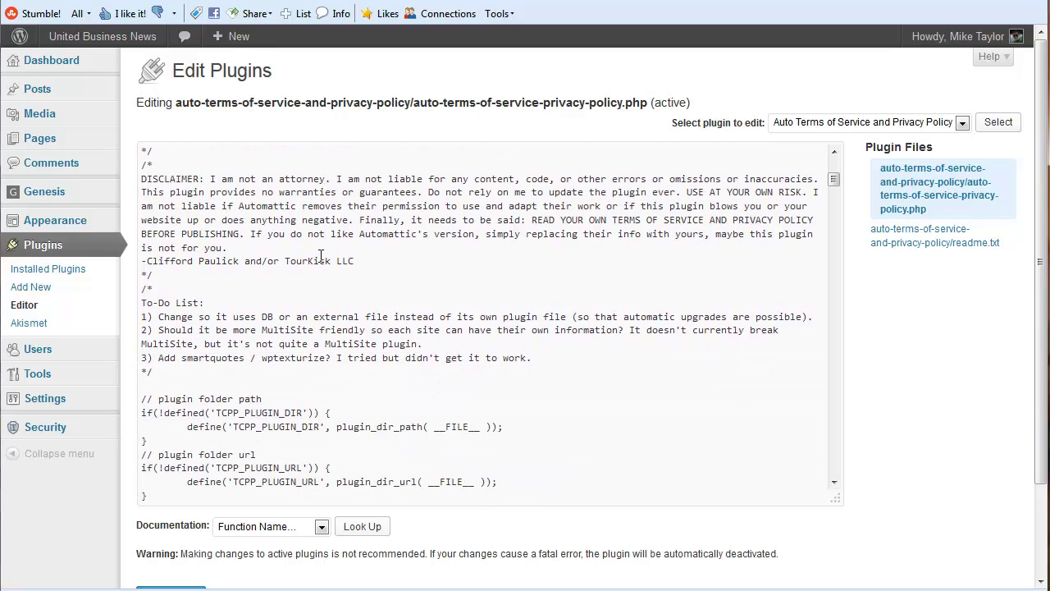
{"action": "scroll", "coordinate": [255, 282], "scroll_direction": "down", "scroll_amount": 2}
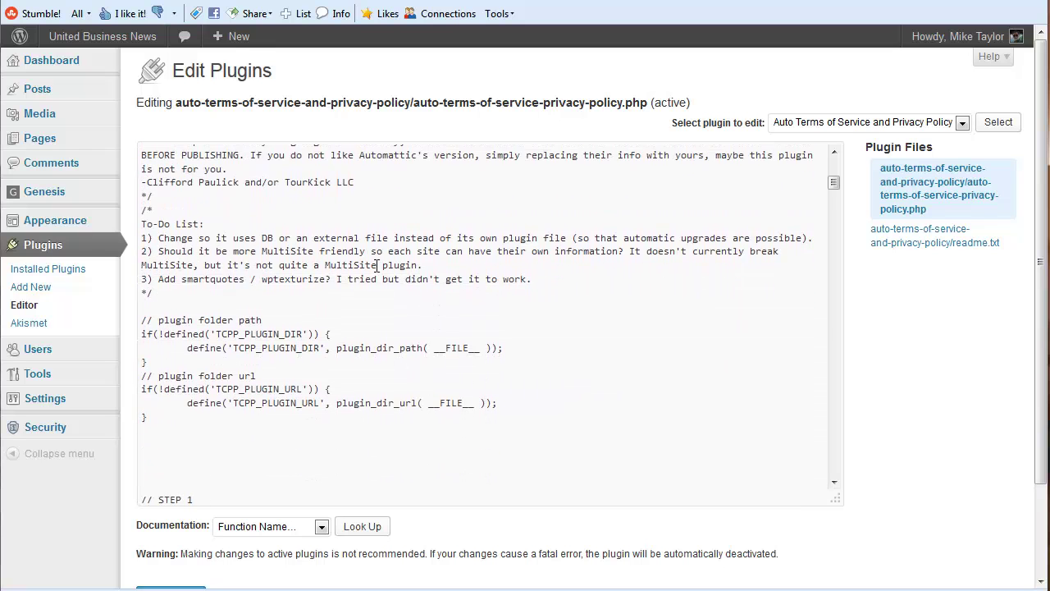
{"action": "scroll", "coordinate": [376, 266], "scroll_direction": "down", "scroll_amount": 6}
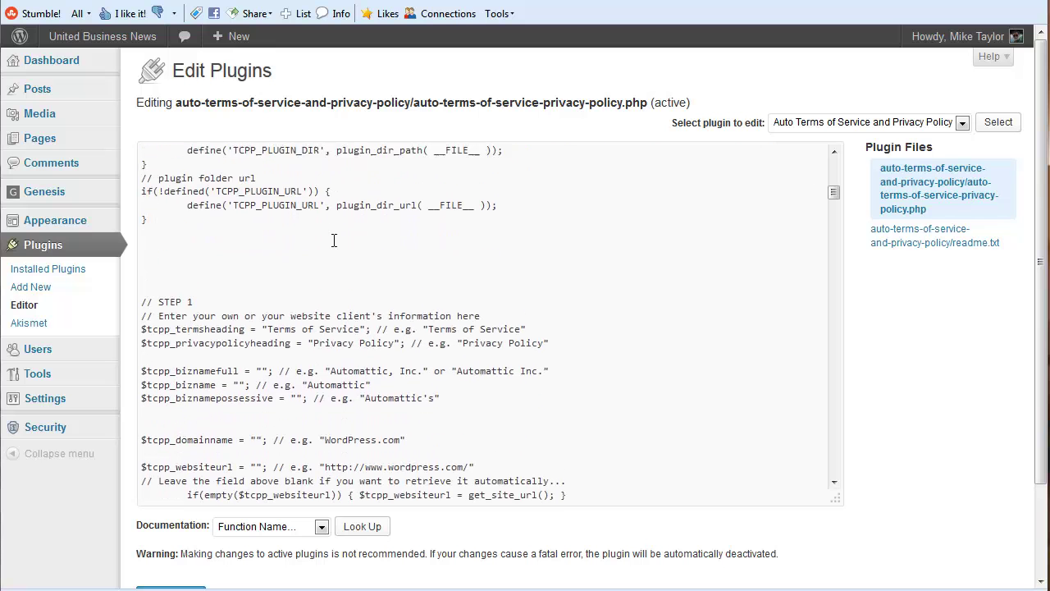
{"action": "scroll", "coordinate": [250, 273], "scroll_direction": "down", "scroll_amount": 2}
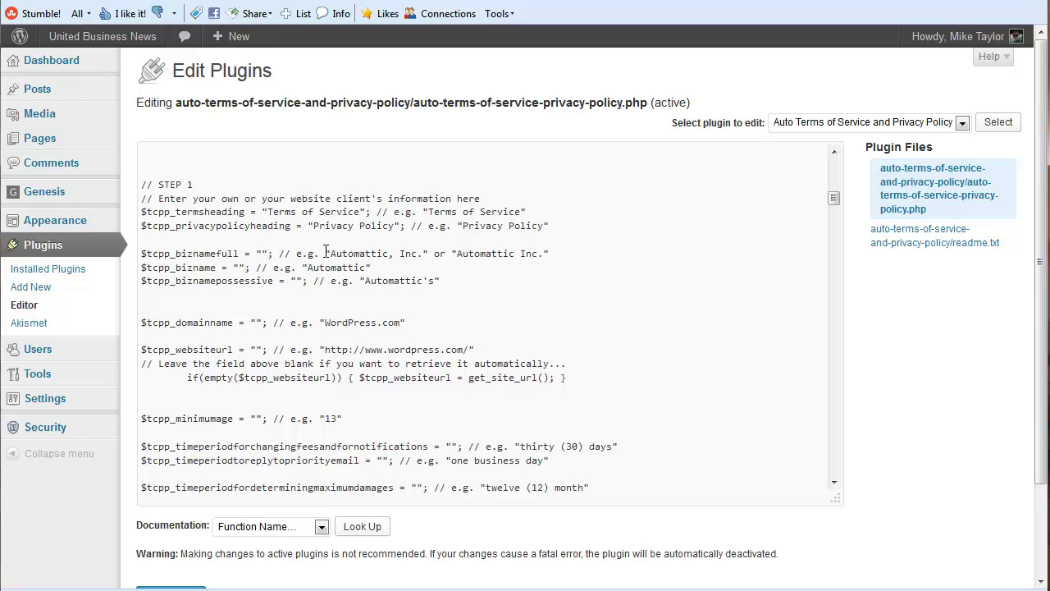
{"action": "left_click", "coordinate": [257, 350]}
{"action": "right_click", "coordinate": [257, 350]}
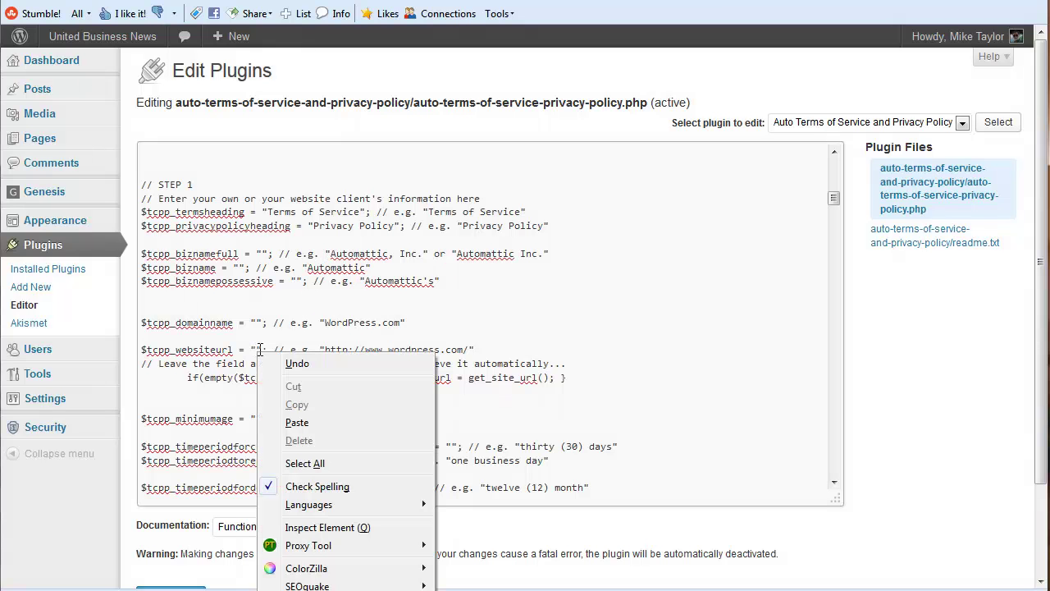
{"action": "left_click", "coordinate": [299, 423]}
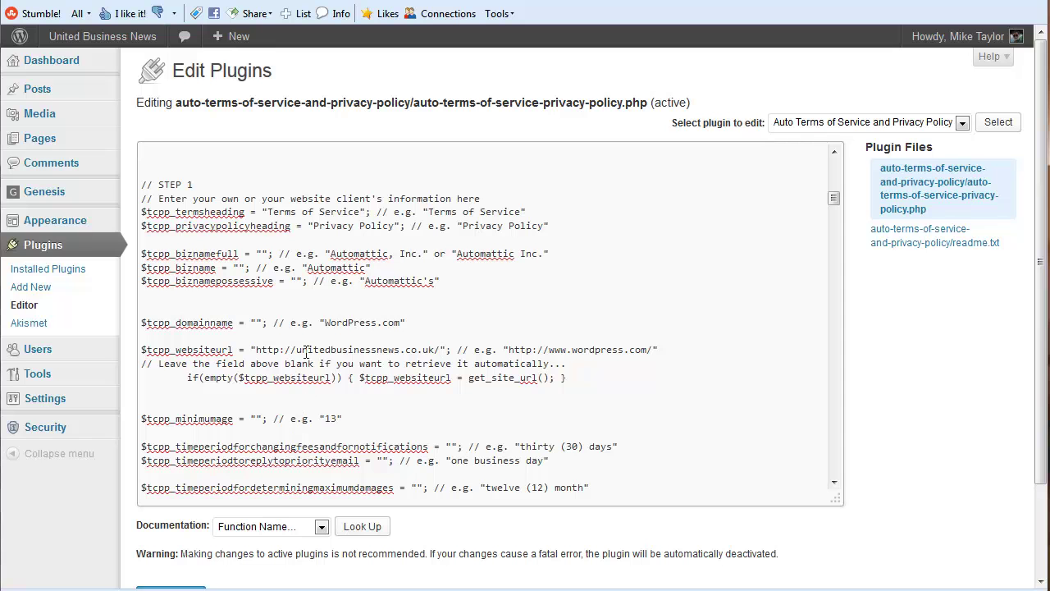
{"action": "left_click_drag", "start_coordinate": [296, 349], "coordinate": [442, 350]}
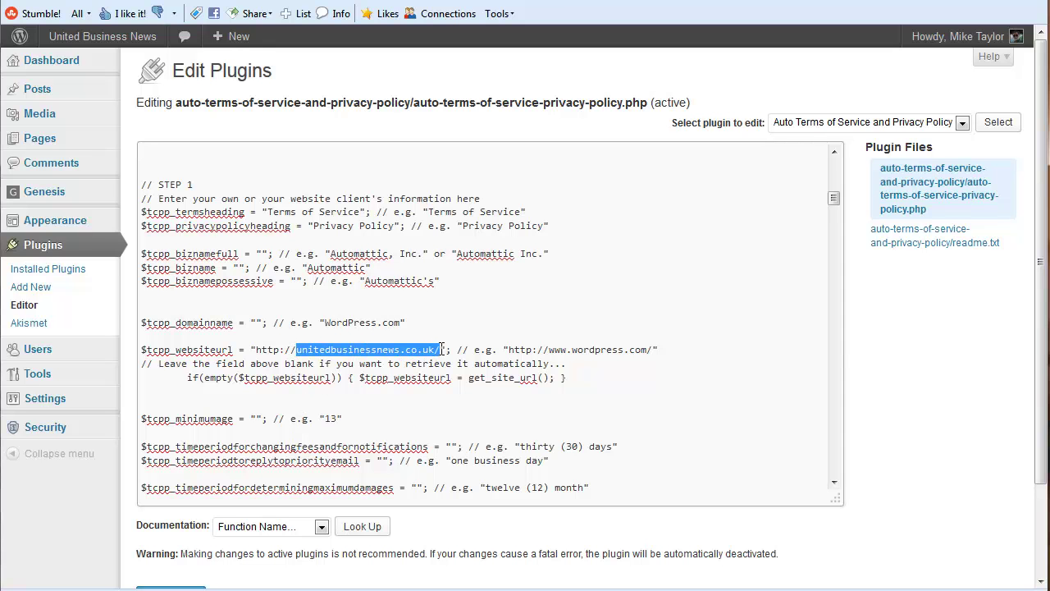
{"action": "right_click", "coordinate": [443, 350]}
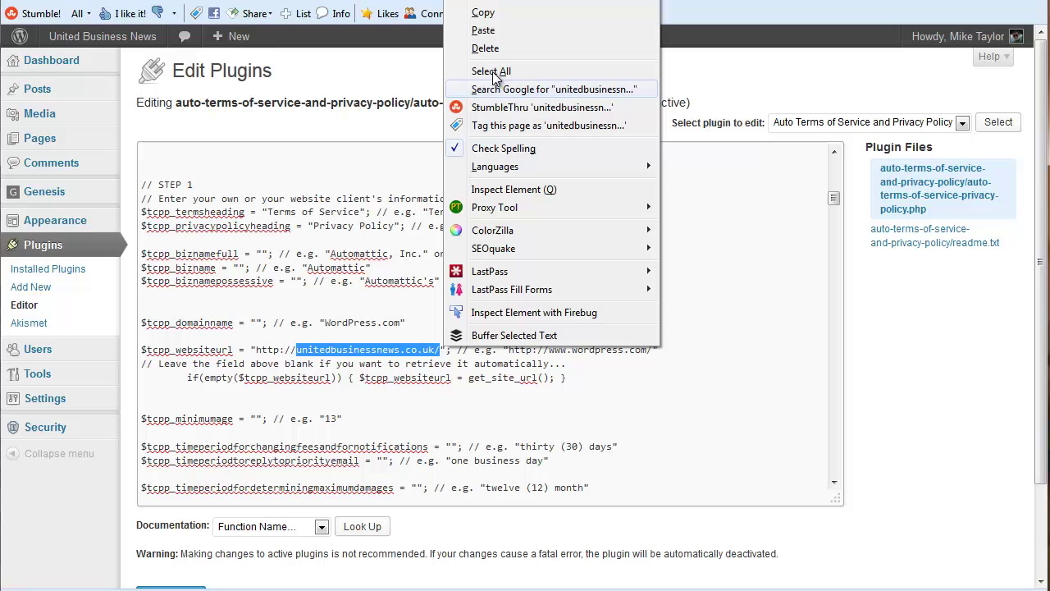
{"action": "left_click", "coordinate": [483, 13]}
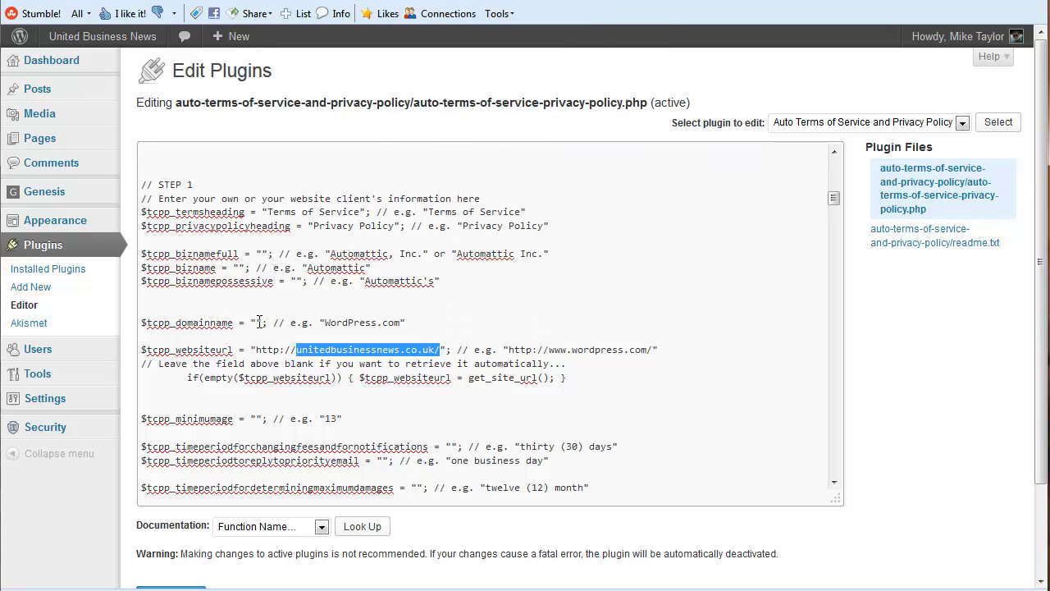
{"action": "left_click", "coordinate": [257, 321]}
{"action": "right_click", "coordinate": [257, 322]}
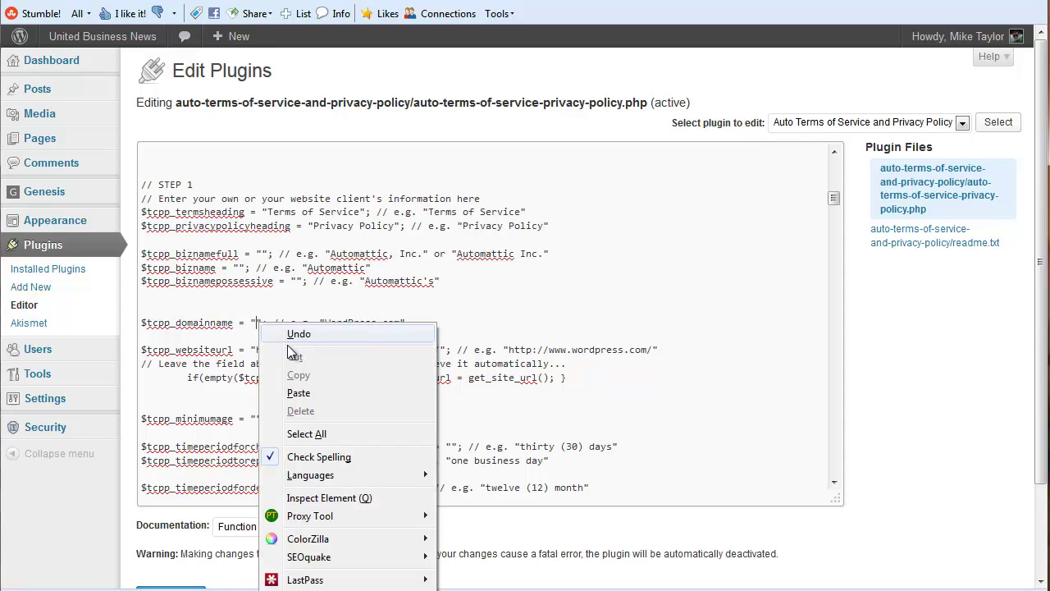
{"action": "left_click", "coordinate": [298, 394]}
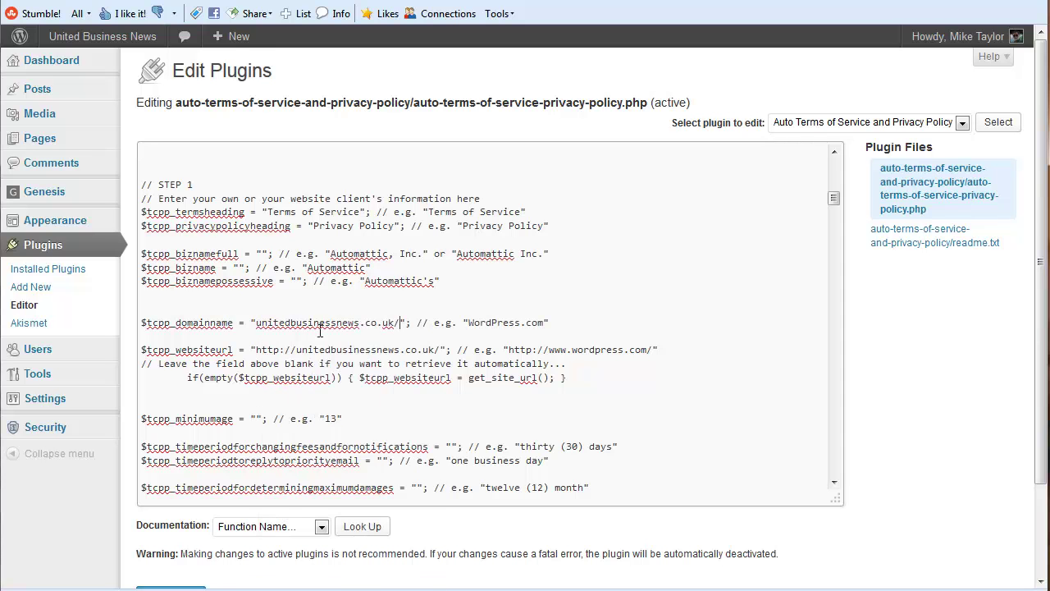
- Set the full and short business names to United Business News and the possessive to United Business News's
{"action": "left_click", "coordinate": [260, 254]}
{"action": "type", "text": "United "}
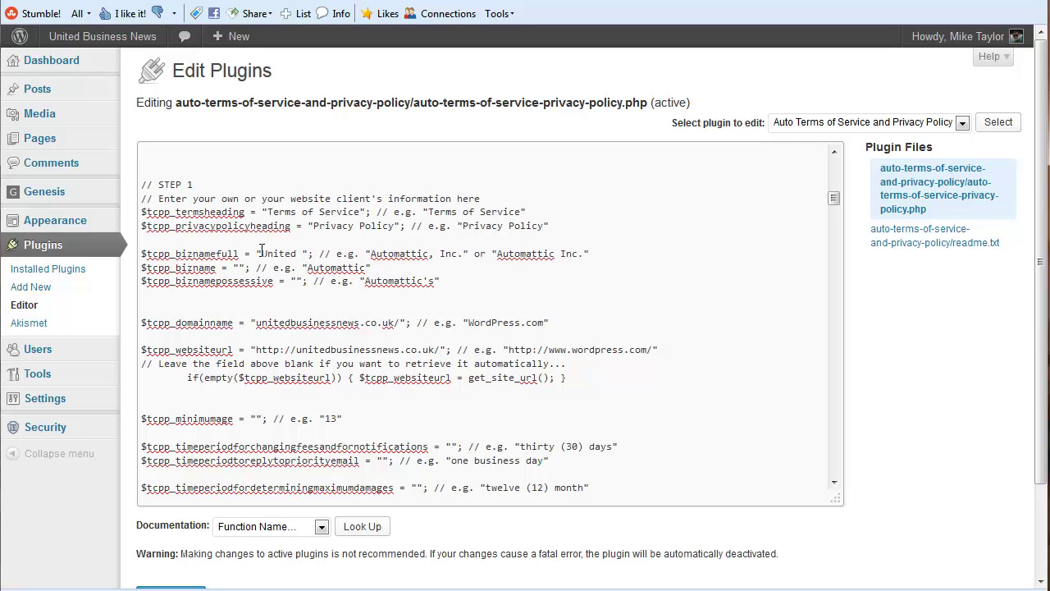
{"action": "type", "text": "B"}
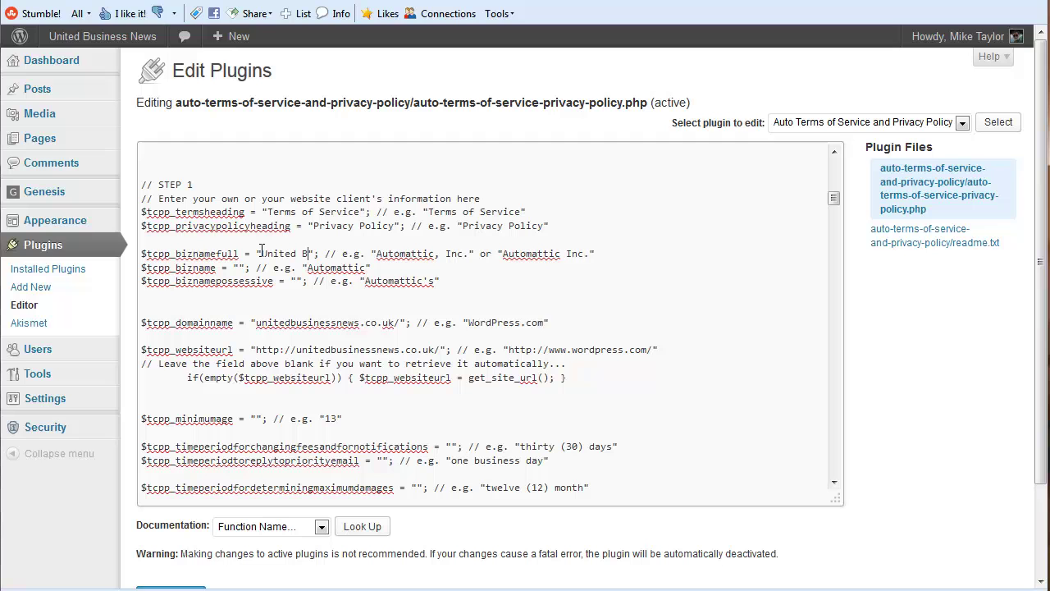
{"action": "type", "text": "usiness"}
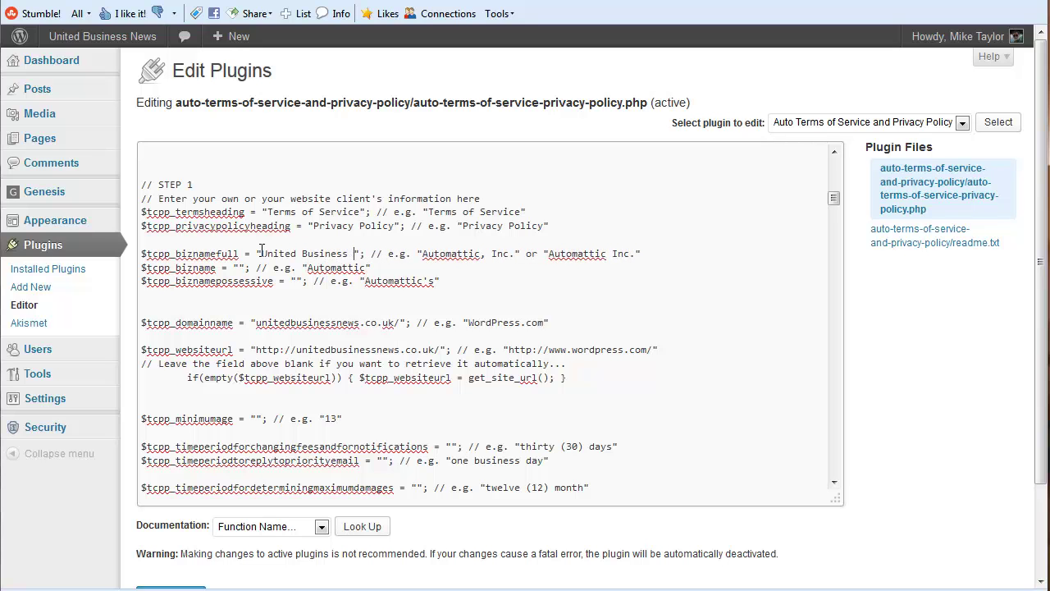
{"action": "type", "text": " News"}
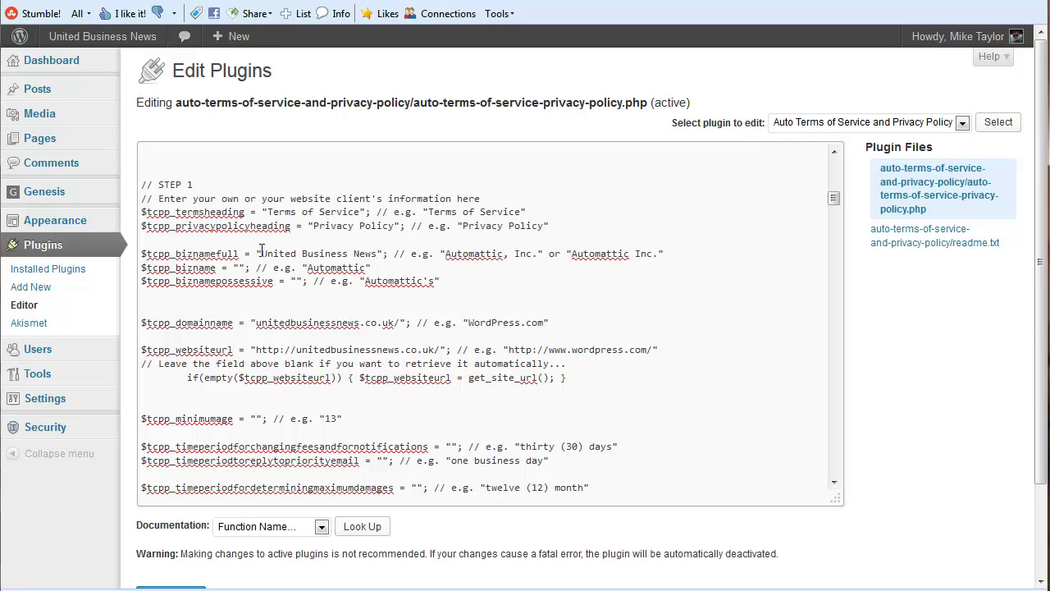
{"action": "left_click_drag", "start_coordinate": [262, 253], "coordinate": [377, 255]}
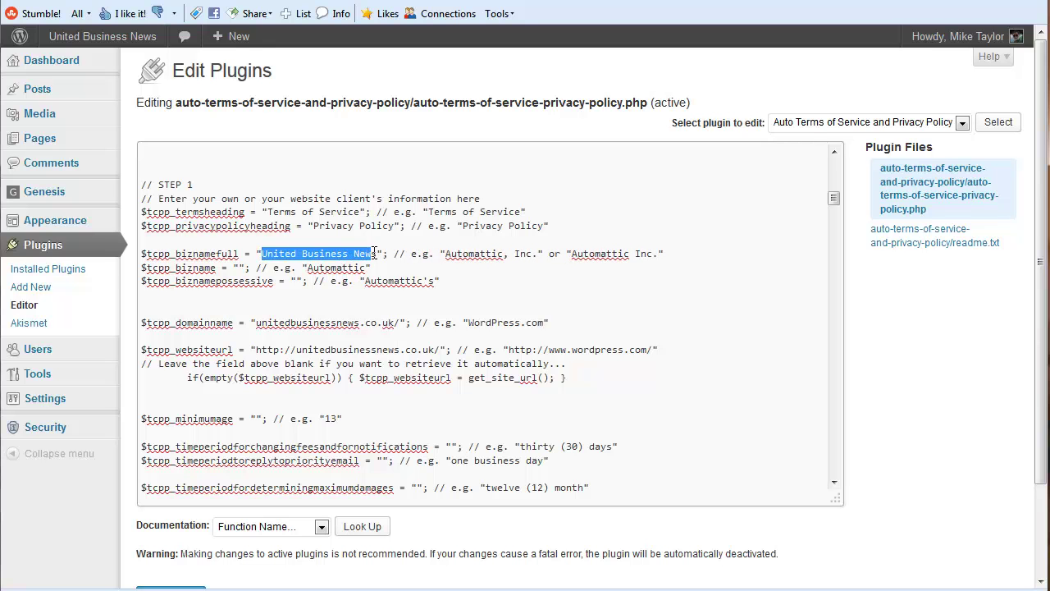
{"action": "right_click", "coordinate": [377, 256]}
{"action": "left_click", "coordinate": [435, 310]}
{"action": "left_click", "coordinate": [240, 268]}
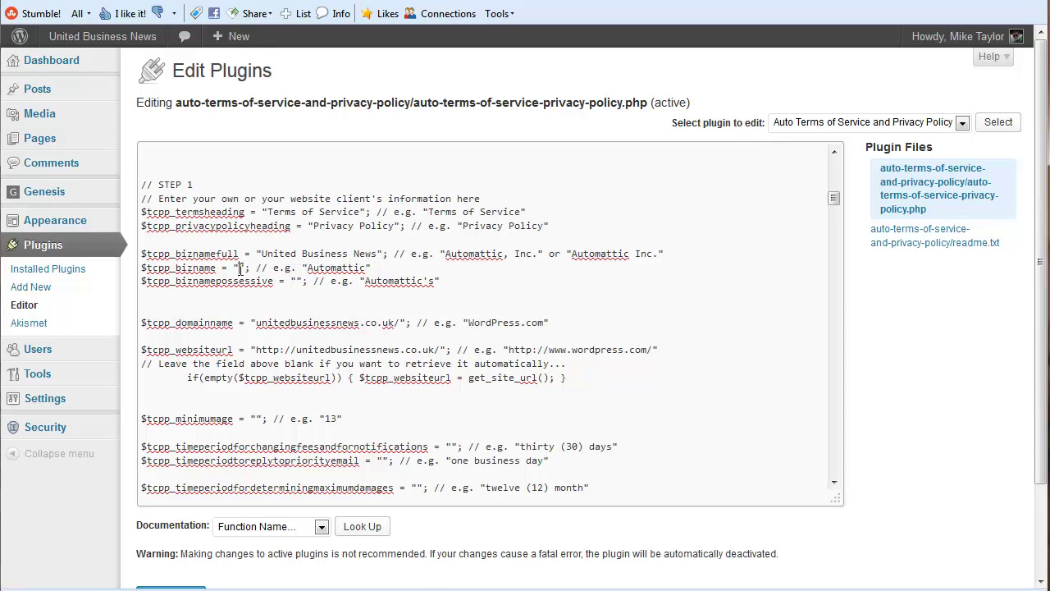
{"action": "right_click", "coordinate": [240, 267]}
{"action": "left_click", "coordinate": [273, 339]}
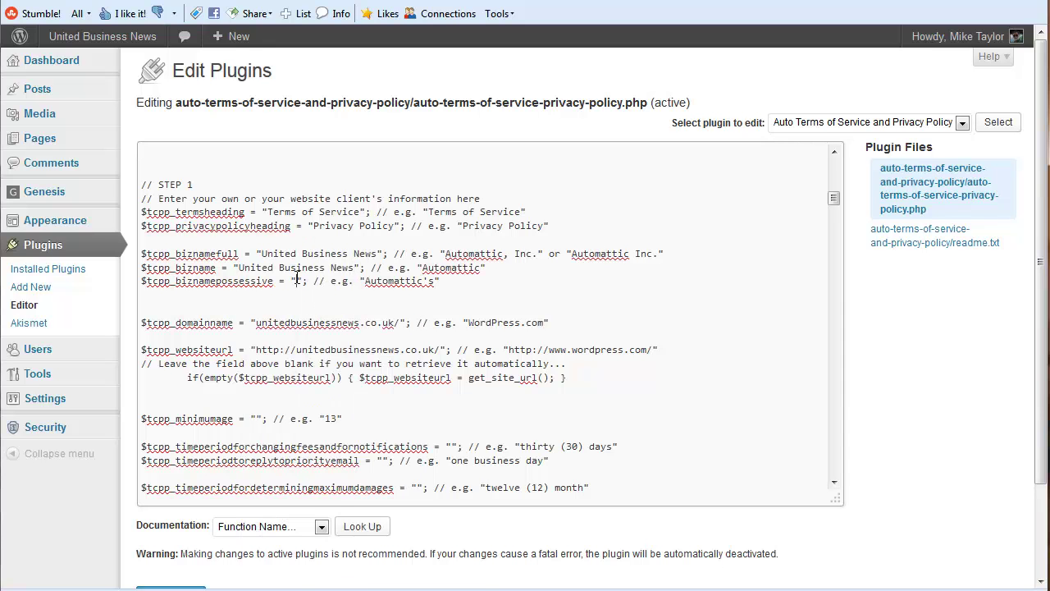
{"action": "right_click", "coordinate": [297, 276]}
{"action": "left_click", "coordinate": [331, 347]}
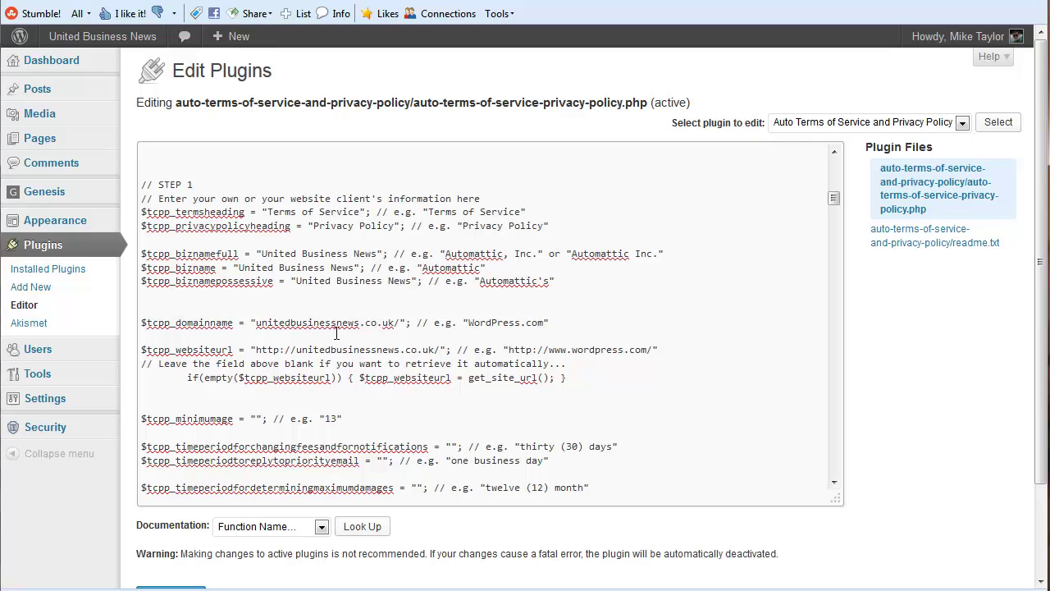
{"action": "type", "text": "'s"}
- Set the minimum age to 18
{"action": "scroll", "coordinate": [327, 306], "scroll_direction": "down", "scroll_amount": 1}
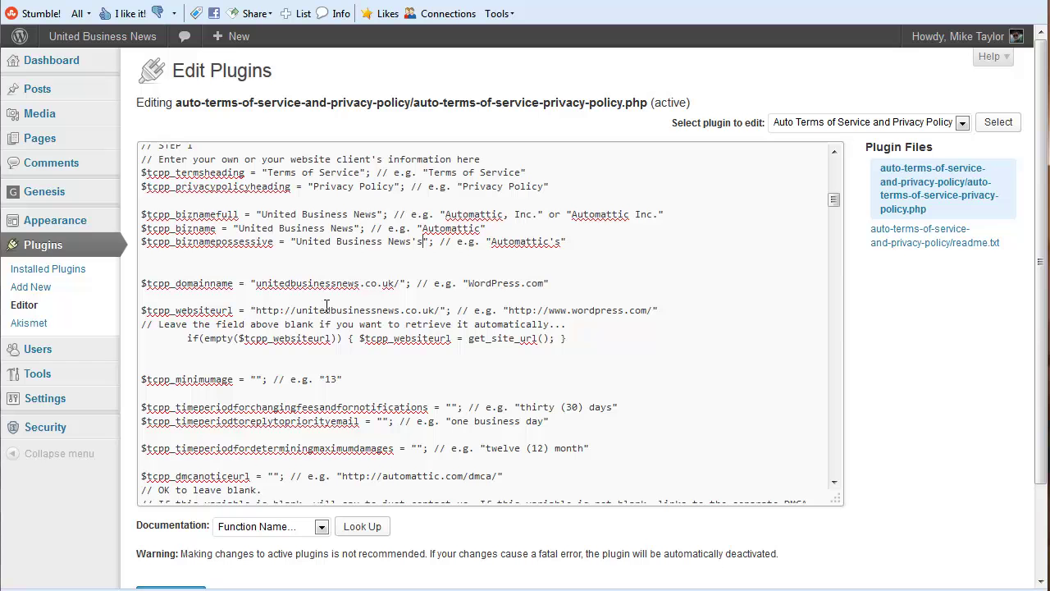
{"action": "scroll", "coordinate": [291, 291], "scroll_direction": "down", "scroll_amount": 1}
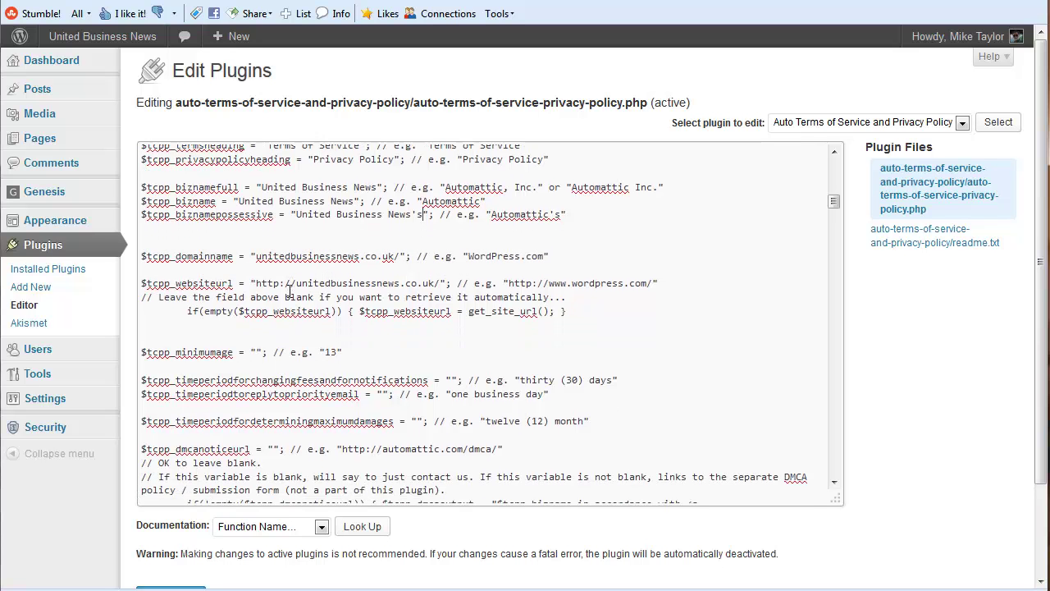
{"action": "scroll", "coordinate": [278, 279], "scroll_direction": "down", "scroll_amount": 1}
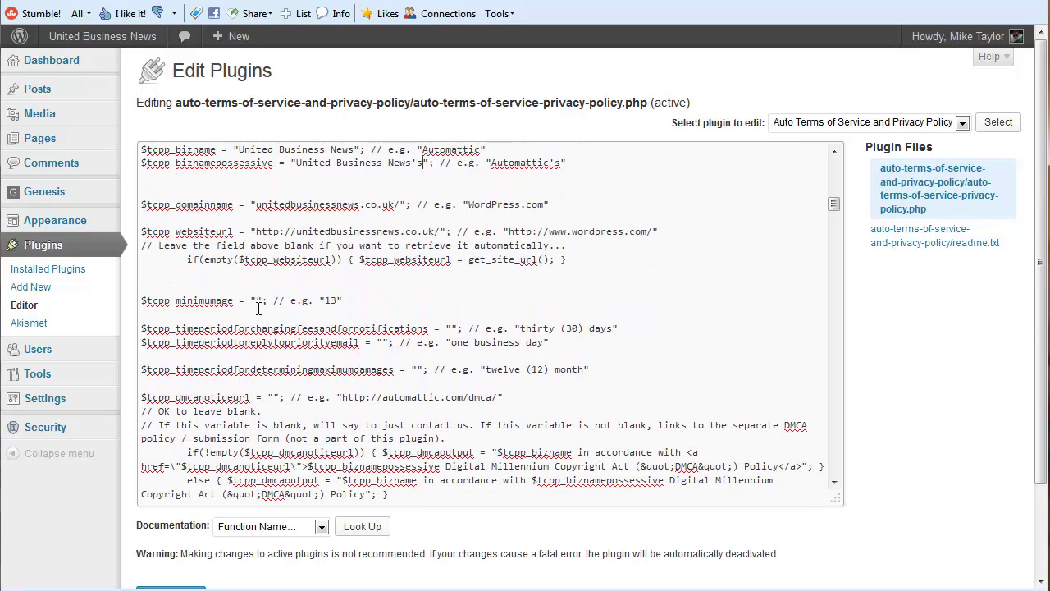
{"action": "left_click", "coordinate": [256, 301]}
{"action": "type", "text": "18"}
- Fill the notification period with the example value thirty (30) days
{"action": "left_click_drag", "start_coordinate": [523, 327], "coordinate": [615, 328]}
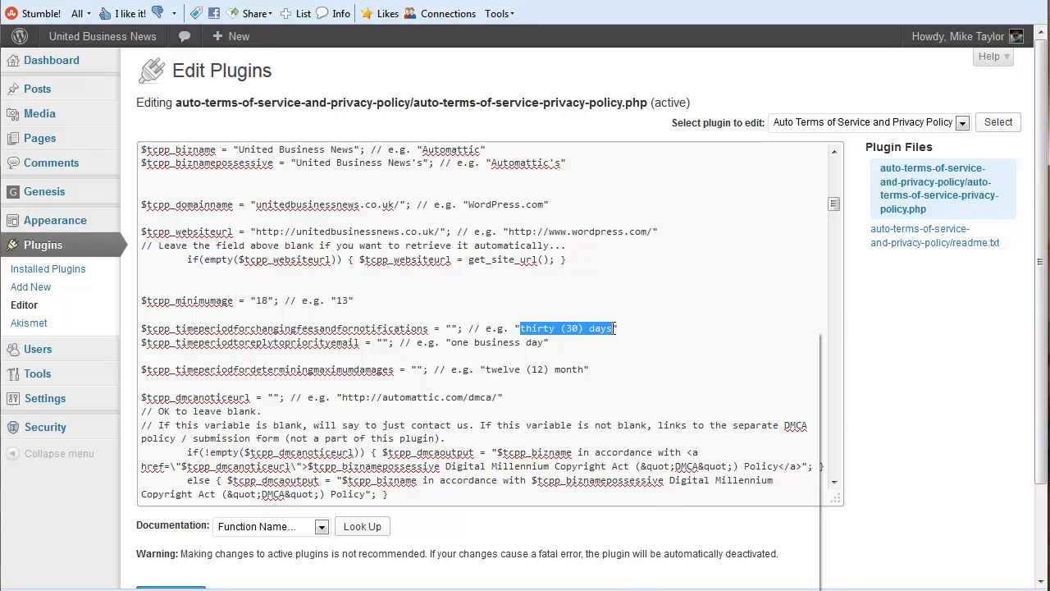
{"action": "right_click", "coordinate": [615, 329]}
{"action": "left_click", "coordinate": [653, 383]}
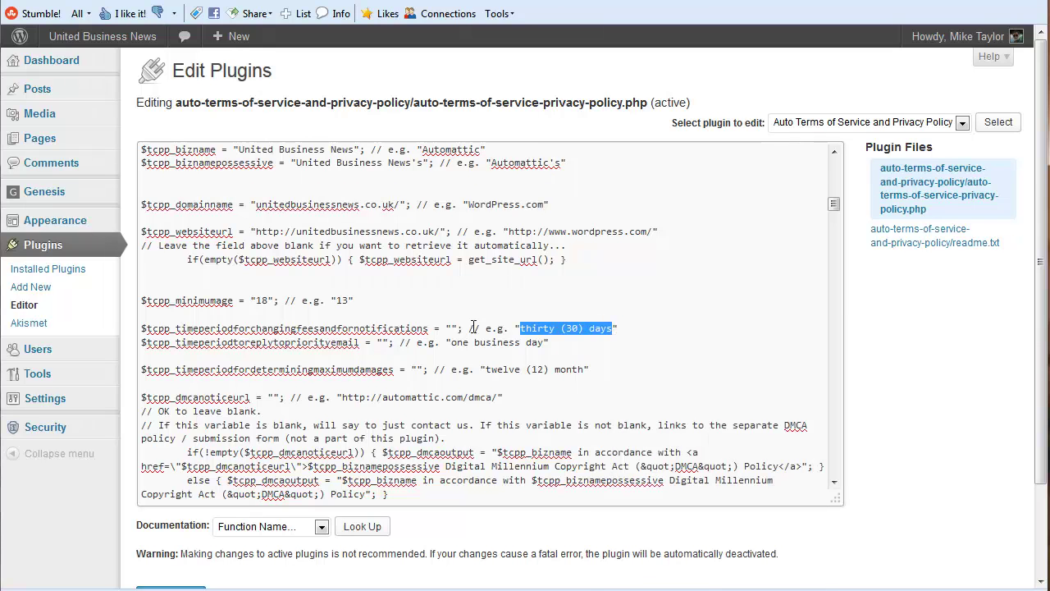
{"action": "left_click", "coordinate": [451, 328]}
{"action": "right_click", "coordinate": [452, 327]}
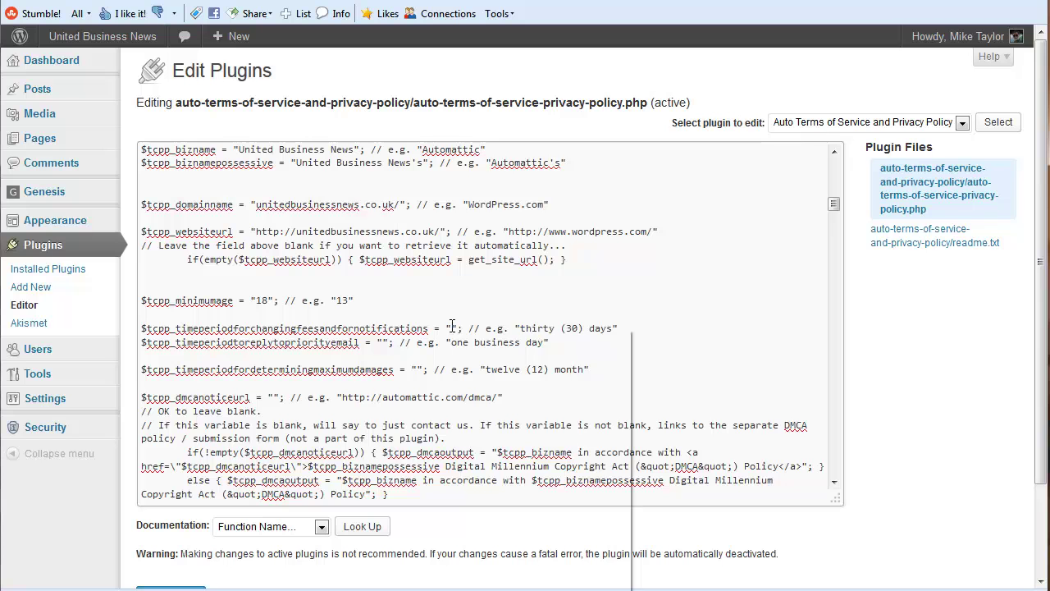
{"action": "left_click", "coordinate": [495, 398]}
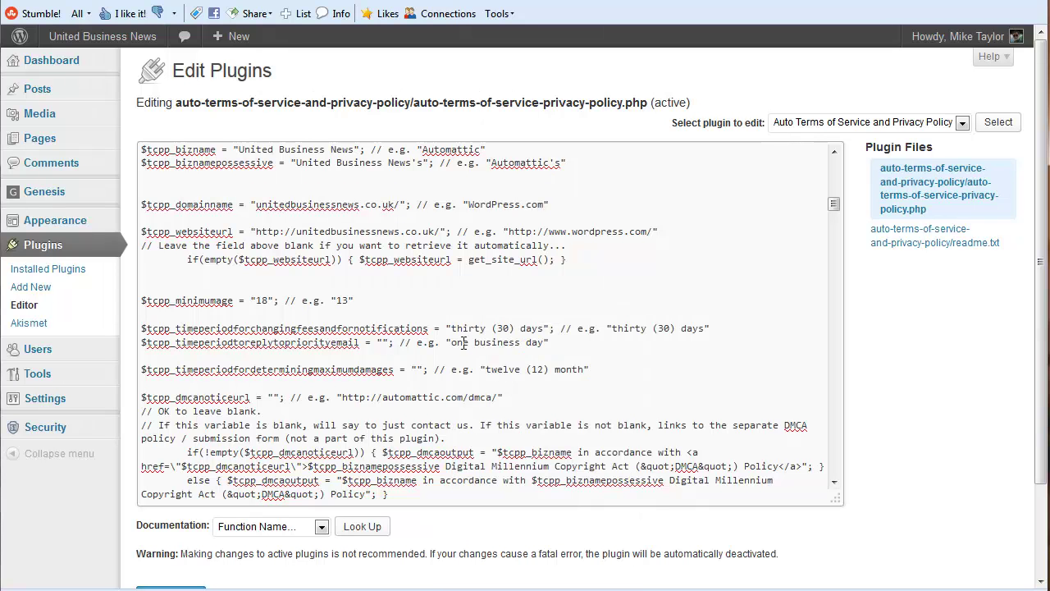
- Set the priority reply time to one business day and the damages period to twelve (12) month
{"action": "left_click_drag", "start_coordinate": [450, 343], "coordinate": [546, 344]}
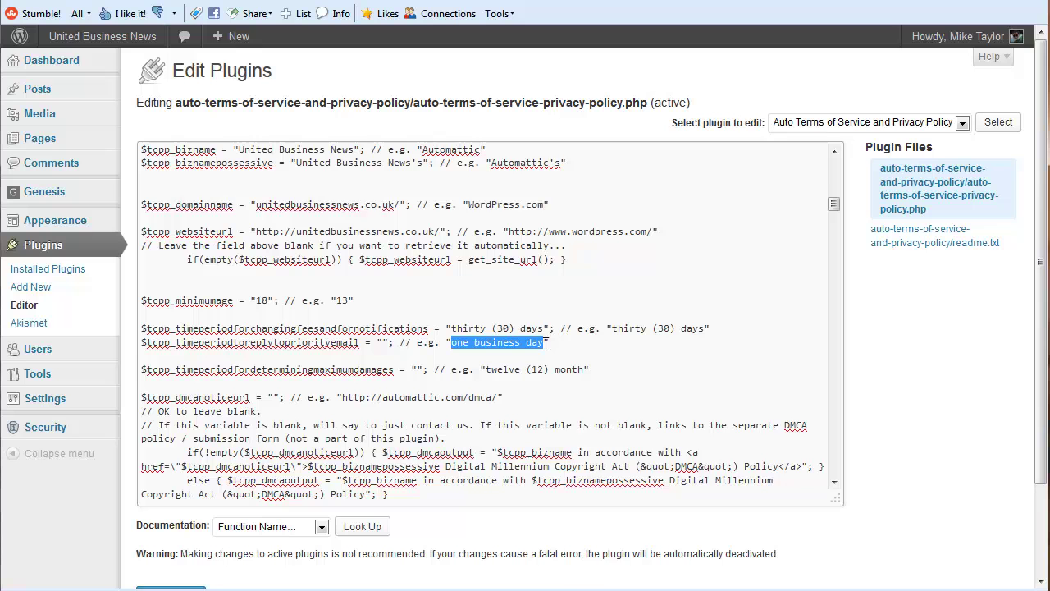
{"action": "right_click", "coordinate": [546, 344]}
{"action": "left_click", "coordinate": [579, 399]}
{"action": "left_click", "coordinate": [380, 343]}
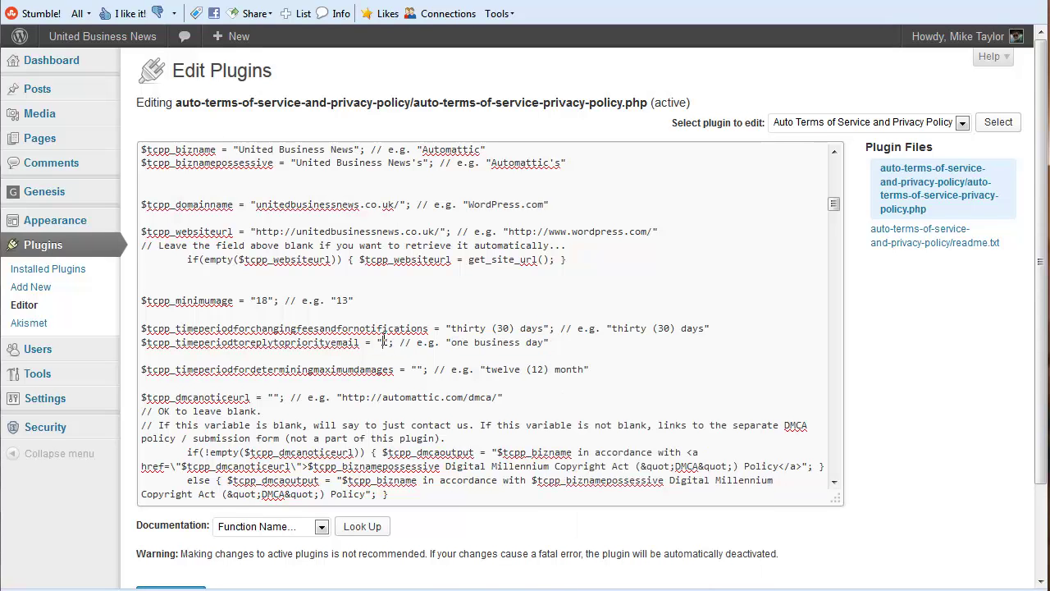
{"action": "right_click", "coordinate": [382, 342]}
{"action": "left_click", "coordinate": [490, 409]}
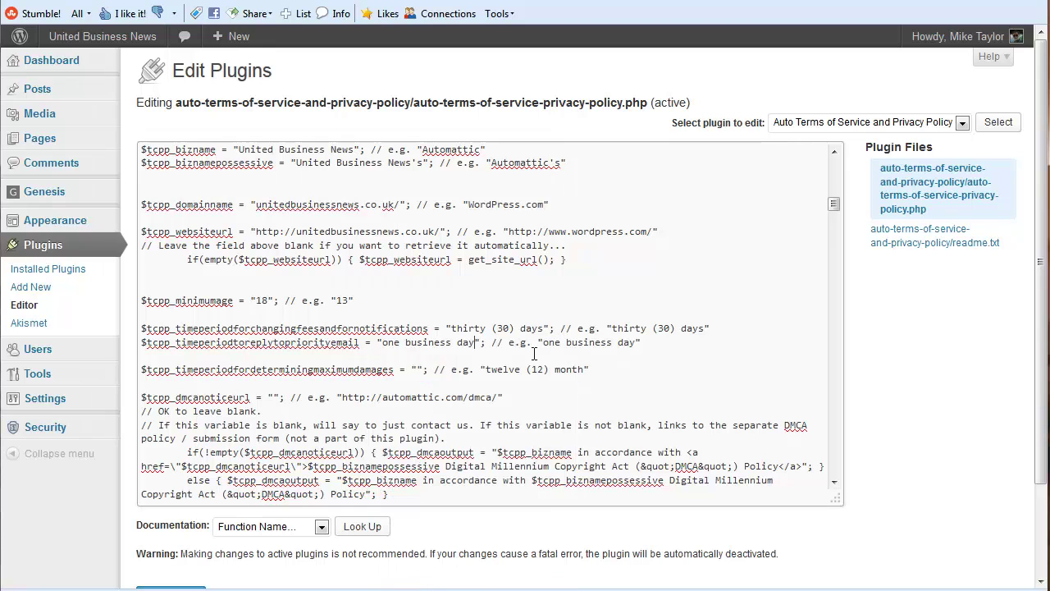
{"action": "left_click_drag", "start_coordinate": [487, 369], "coordinate": [585, 368]}
{"action": "right_click", "coordinate": [585, 370]}
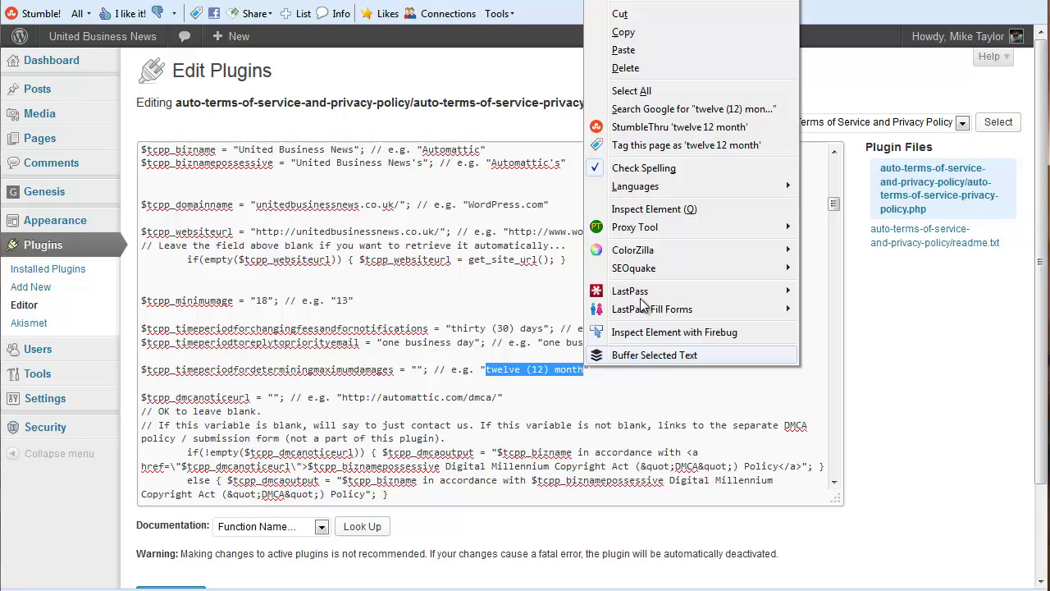
{"action": "left_click", "coordinate": [624, 33]}
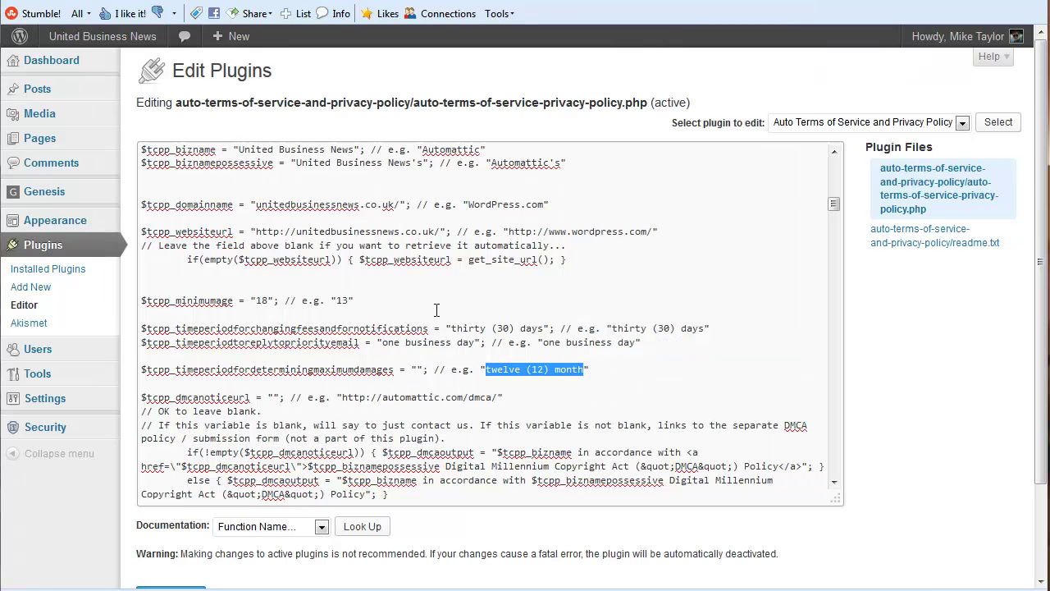
{"action": "left_click", "coordinate": [417, 371]}
{"action": "right_click", "coordinate": [417, 371]}
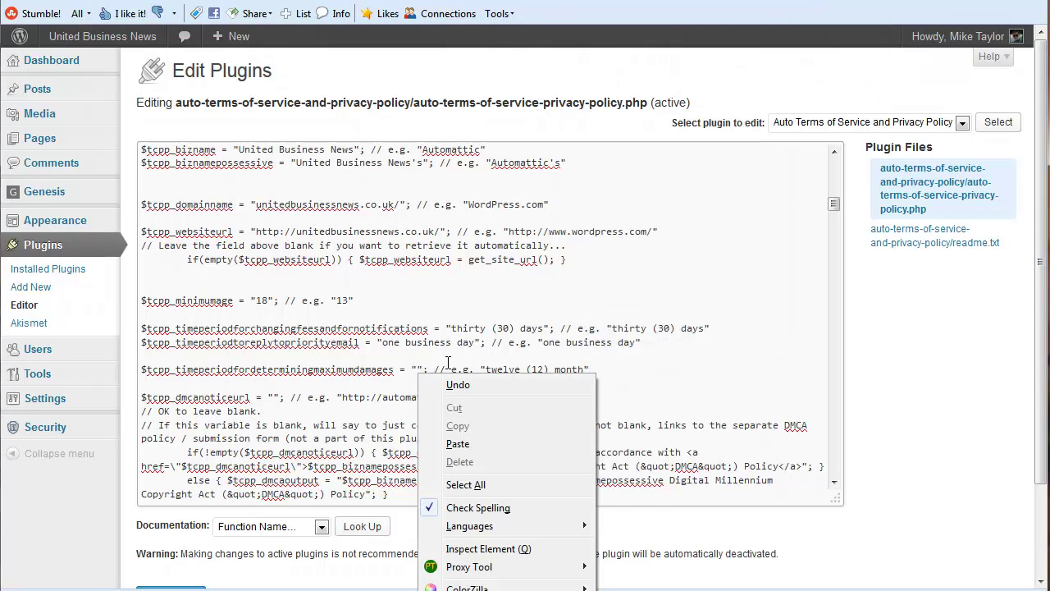
{"action": "left_click", "coordinate": [458, 443]}
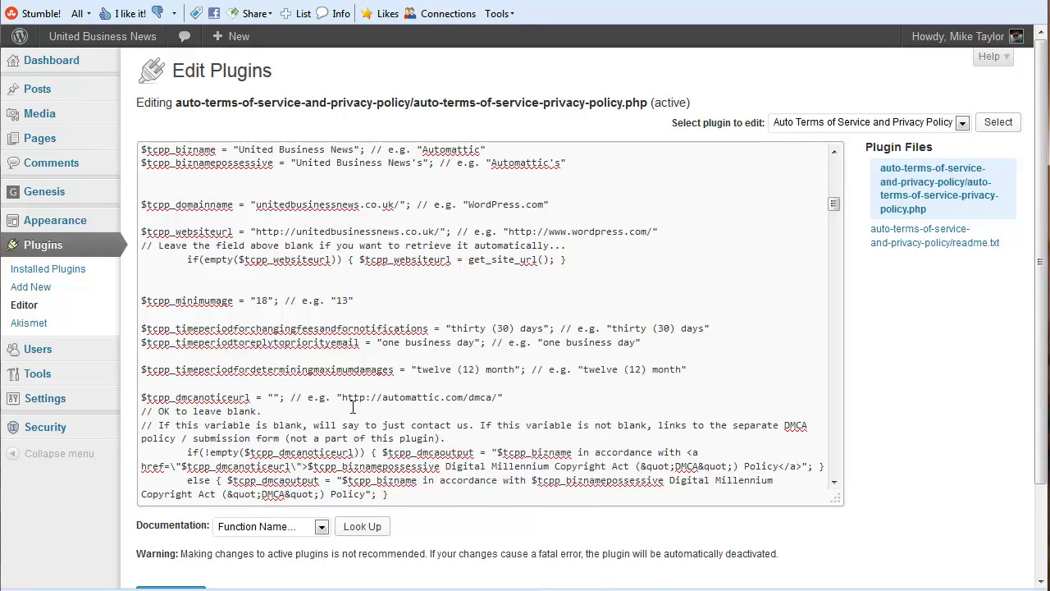
- Set $tcpp_venue to the example value state of California, U.S.A
{"action": "scroll", "coordinate": [353, 407], "scroll_direction": "down", "scroll_amount": 2}
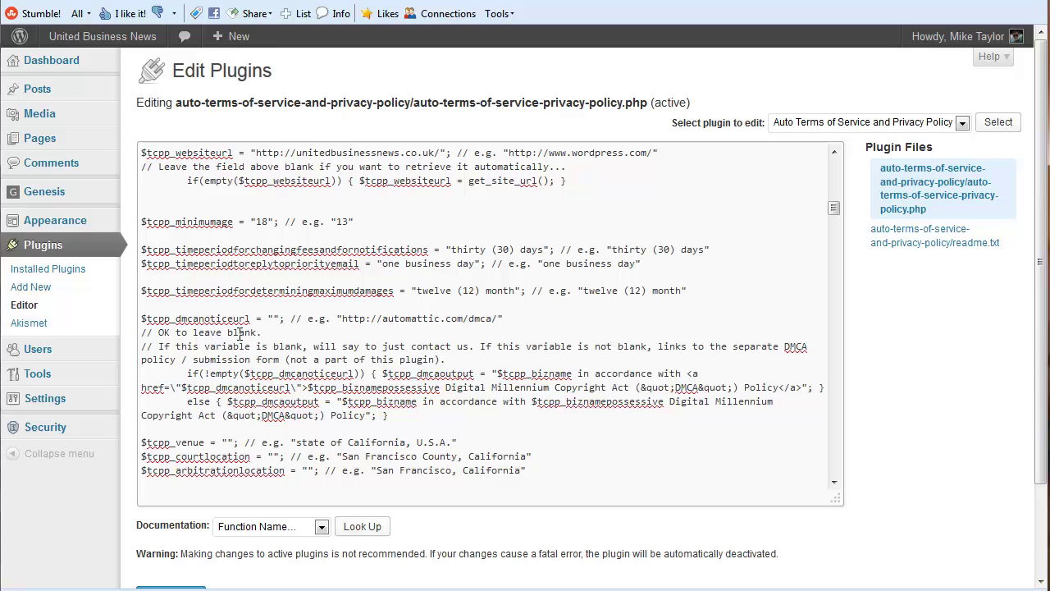
{"action": "scroll", "coordinate": [239, 333], "scroll_direction": "down", "scroll_amount": 2}
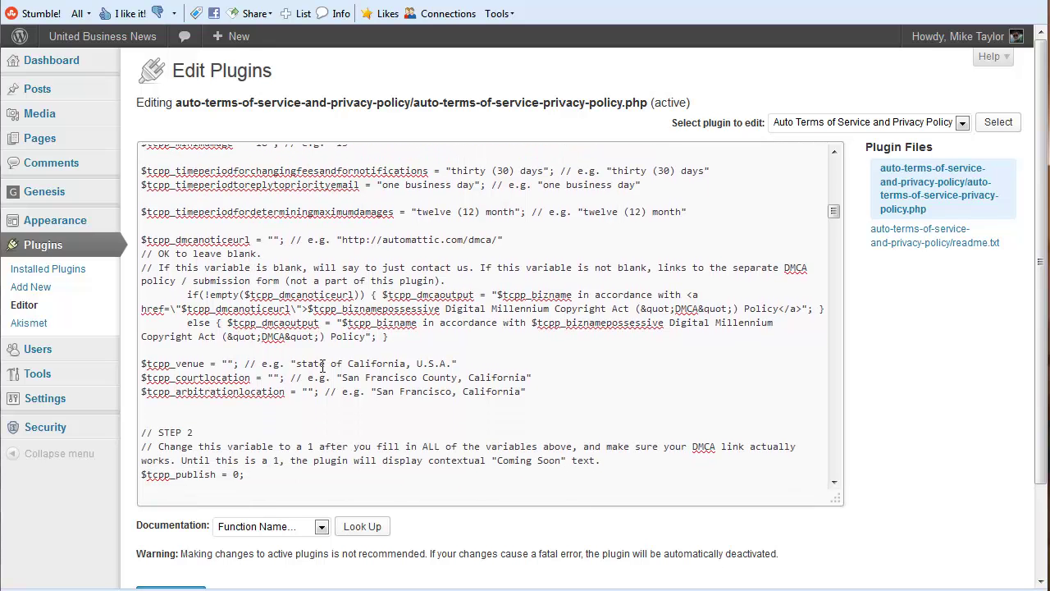
{"action": "left_click_drag", "start_coordinate": [296, 364], "coordinate": [454, 363]}
{"action": "right_click", "coordinate": [454, 364]}
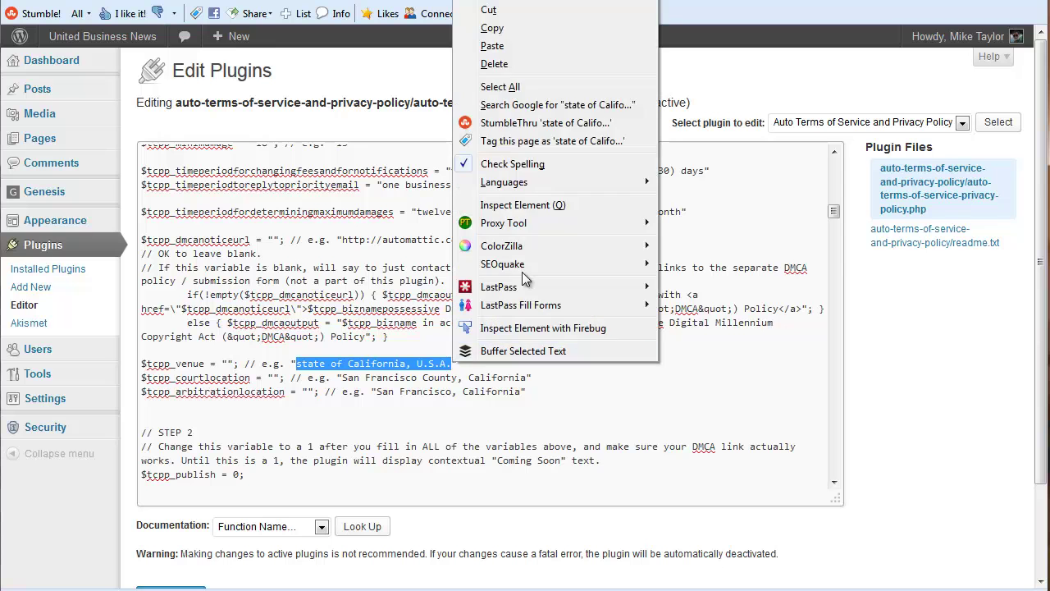
{"action": "left_click", "coordinate": [500, 28]}
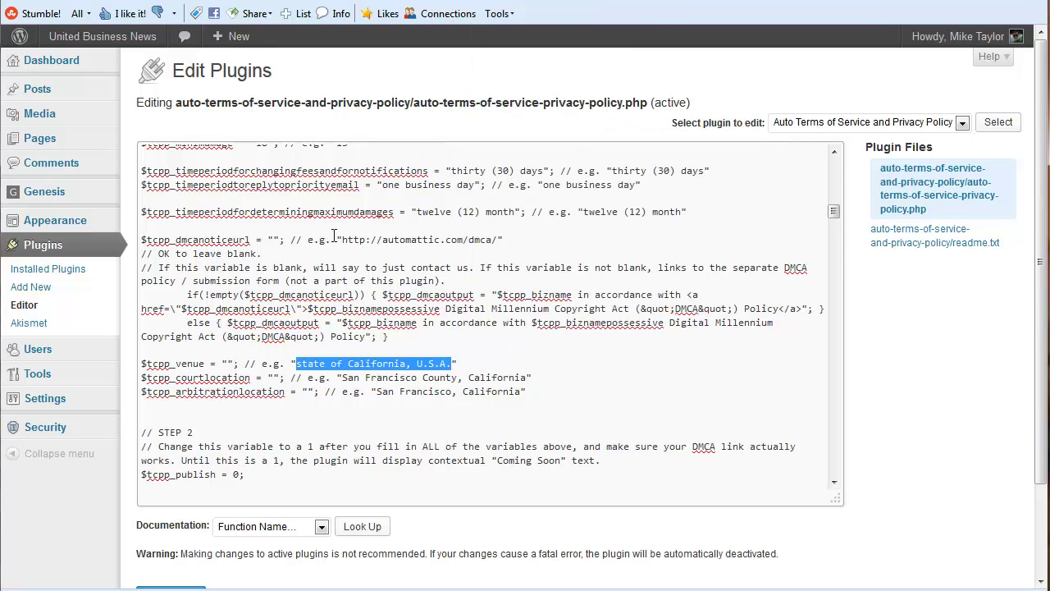
{"action": "left_click", "coordinate": [228, 364]}
{"action": "right_click", "coordinate": [228, 363]}
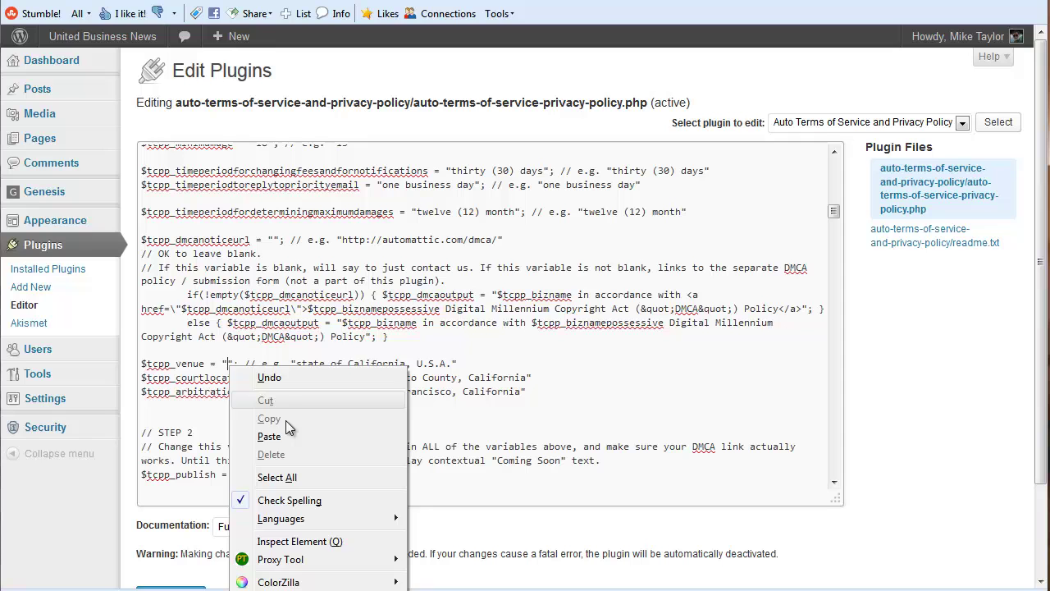
{"action": "left_click", "coordinate": [270, 436]}
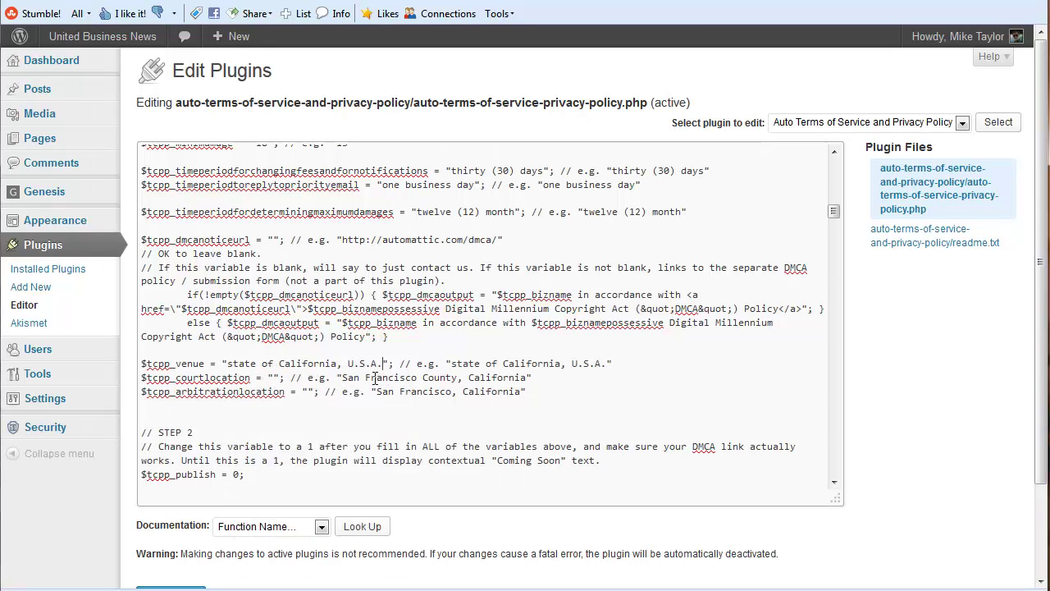
- Enter 'Ventura Caounty, California' as court location and 'Los Angeles , CAlifornia' as arbitration location
{"action": "left_click", "coordinate": [273, 376]}
{"action": "type", "text": "Ventura"}
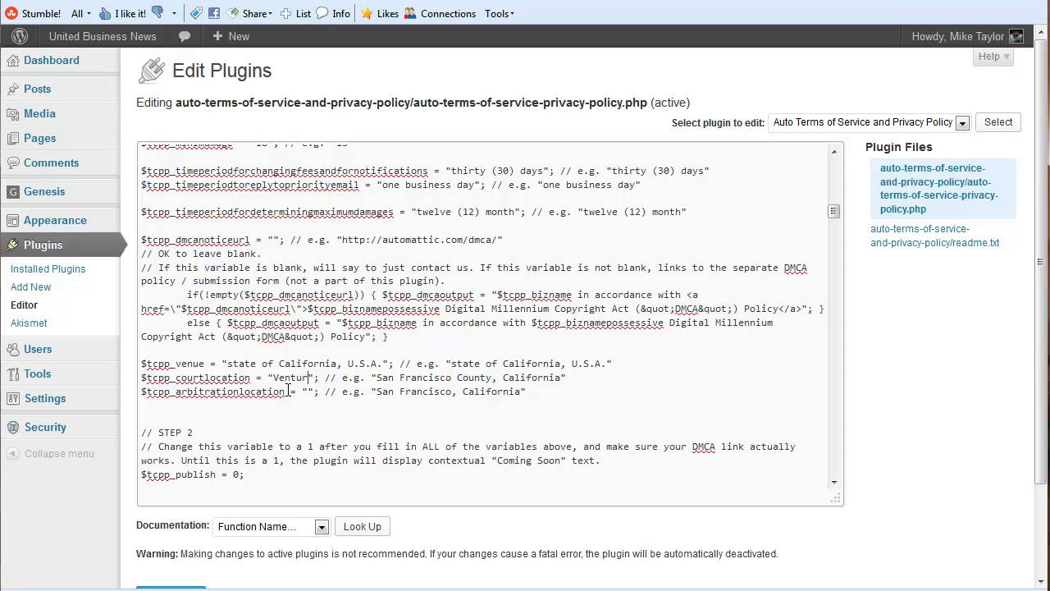
{"action": "type", "text": " Caount"}
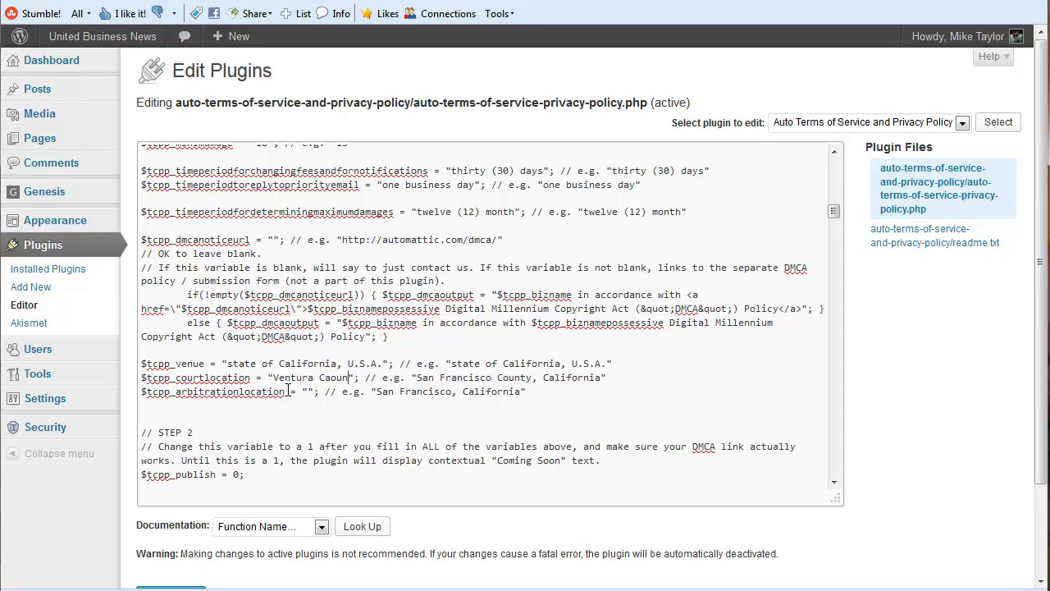
{"action": "type", "text": "y, Cali"}
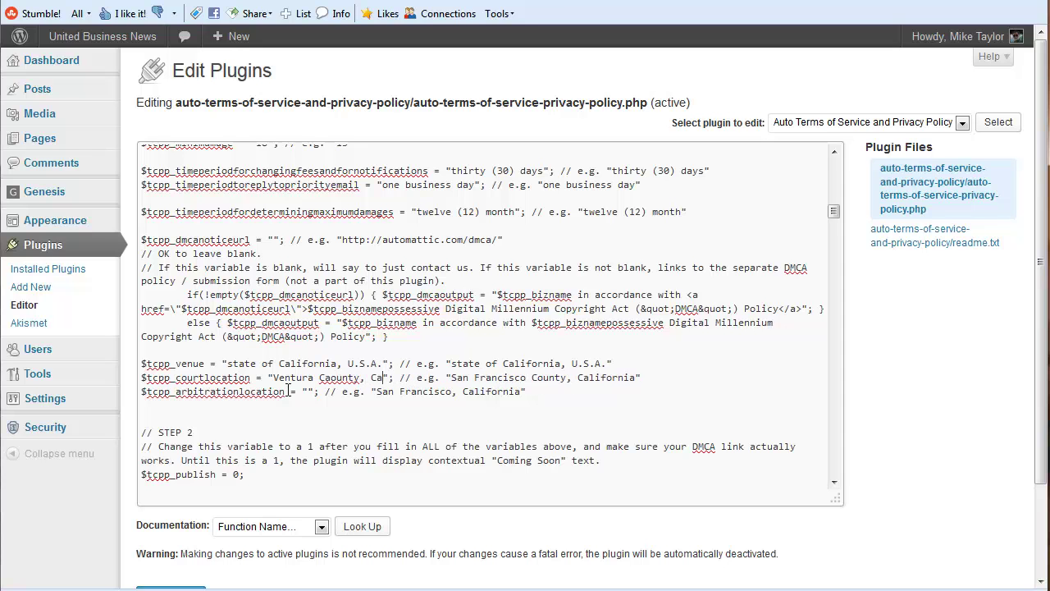
{"action": "type", "text": "fornia"}
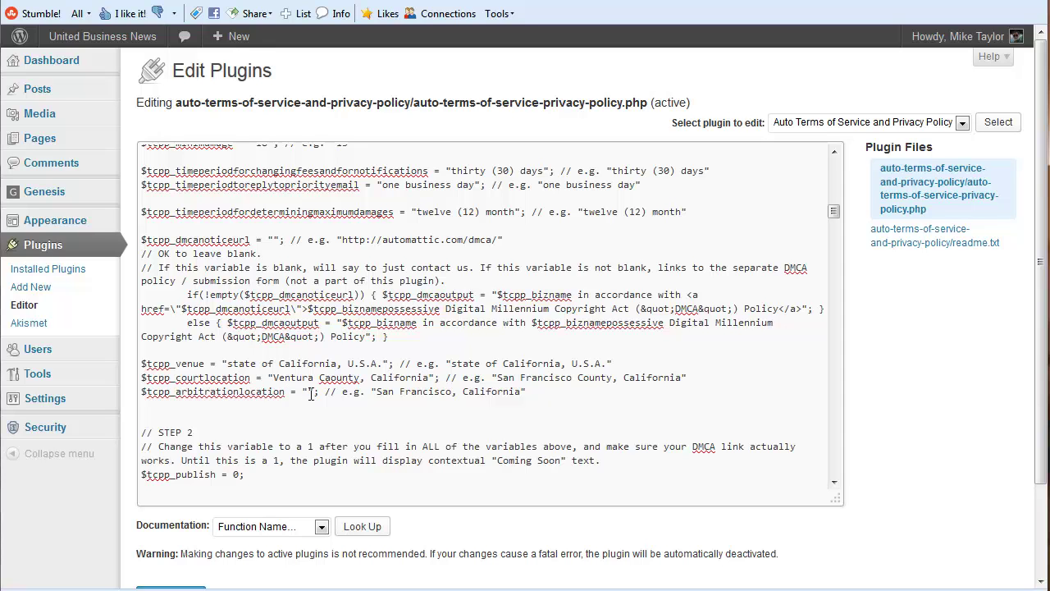
{"action": "type", "text": "Los An"}
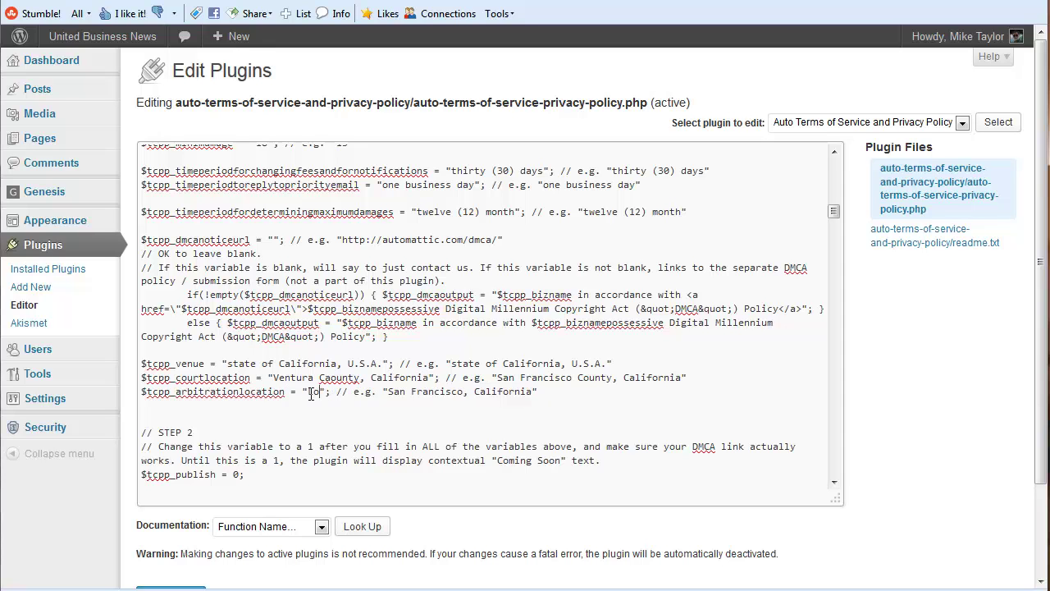
{"action": "type", "text": "geles "}
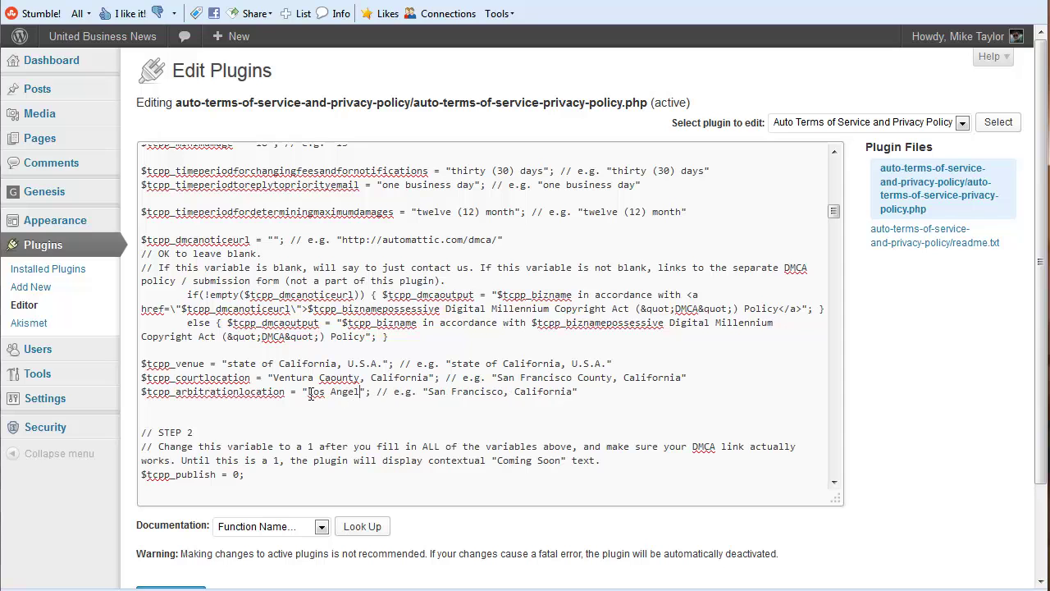
{"action": "type", "text": ", CAlif"}
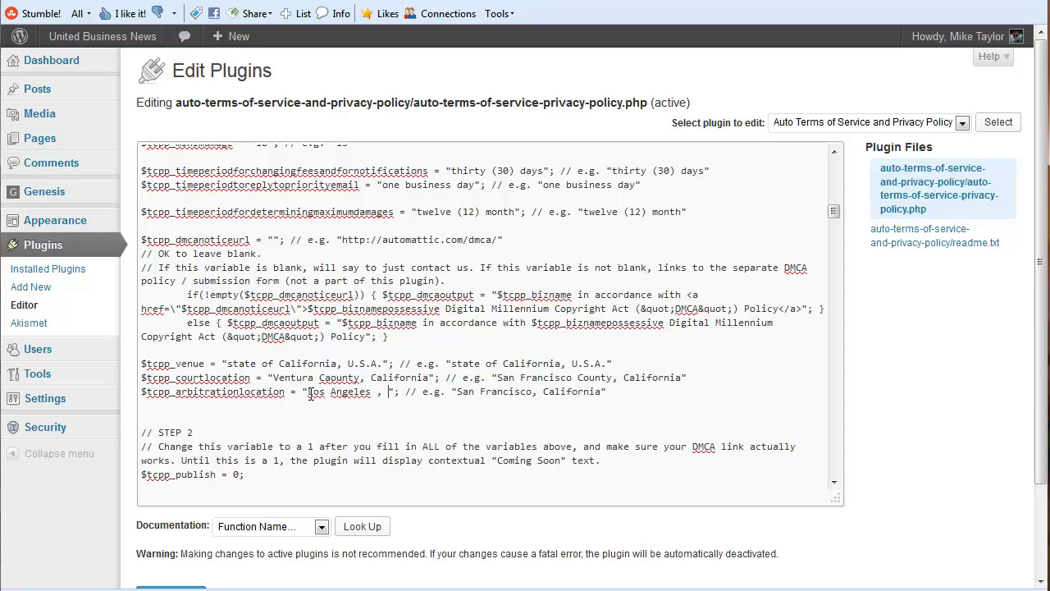
{"action": "type", "text": "ornia"}
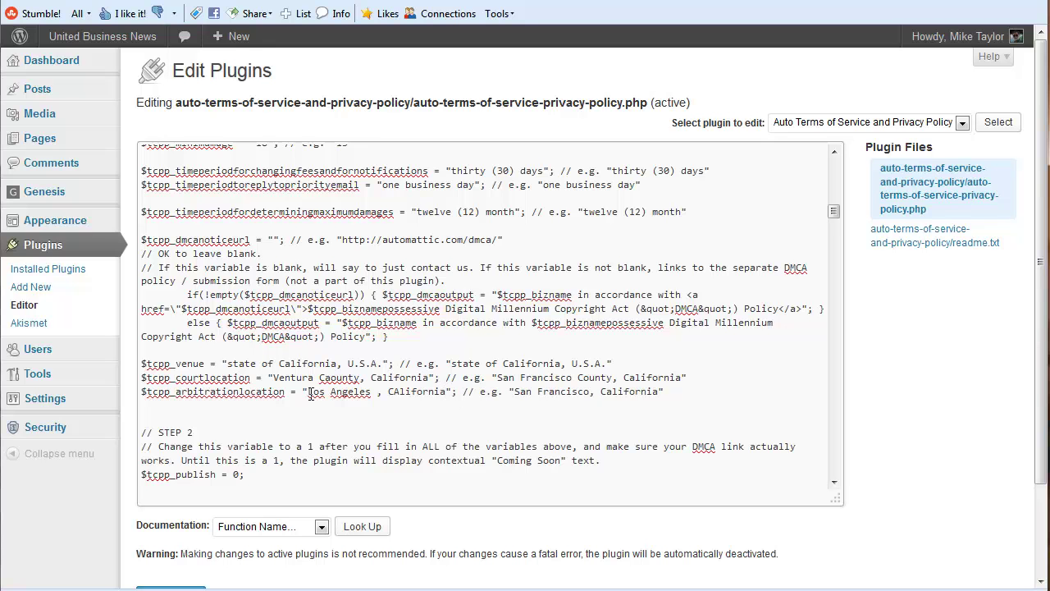
- Change $tcpp_publish from 0 to 1
{"action": "scroll", "coordinate": [287, 398], "scroll_direction": "down", "scroll_amount": 2}
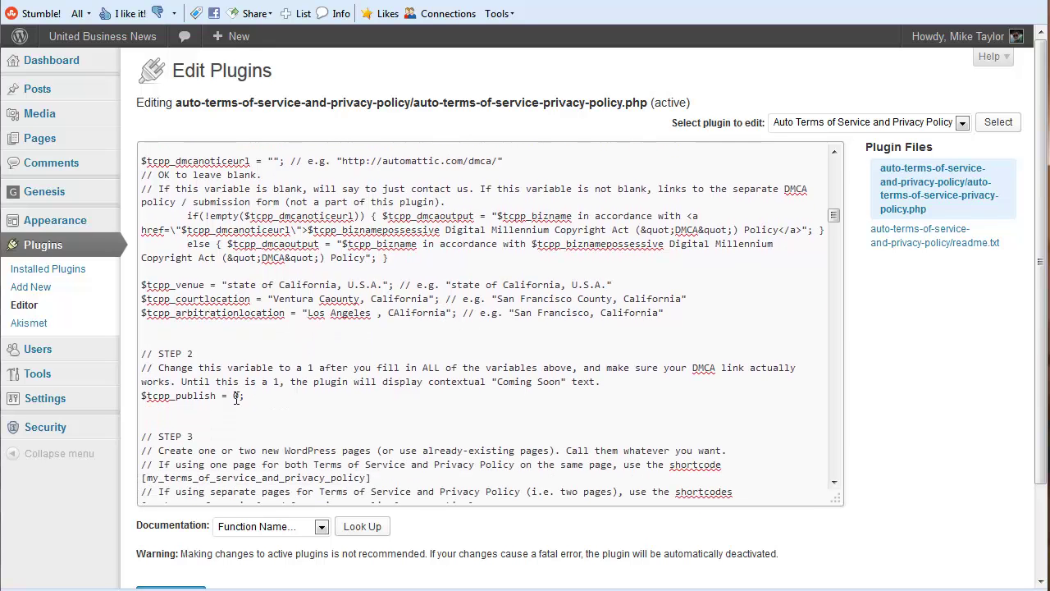
{"action": "double_click", "coordinate": [237, 395]}
{"action": "type", "text": "1"}
{"action": "scroll", "coordinate": [279, 533], "scroll_direction": "down", "scroll_amount": 3}
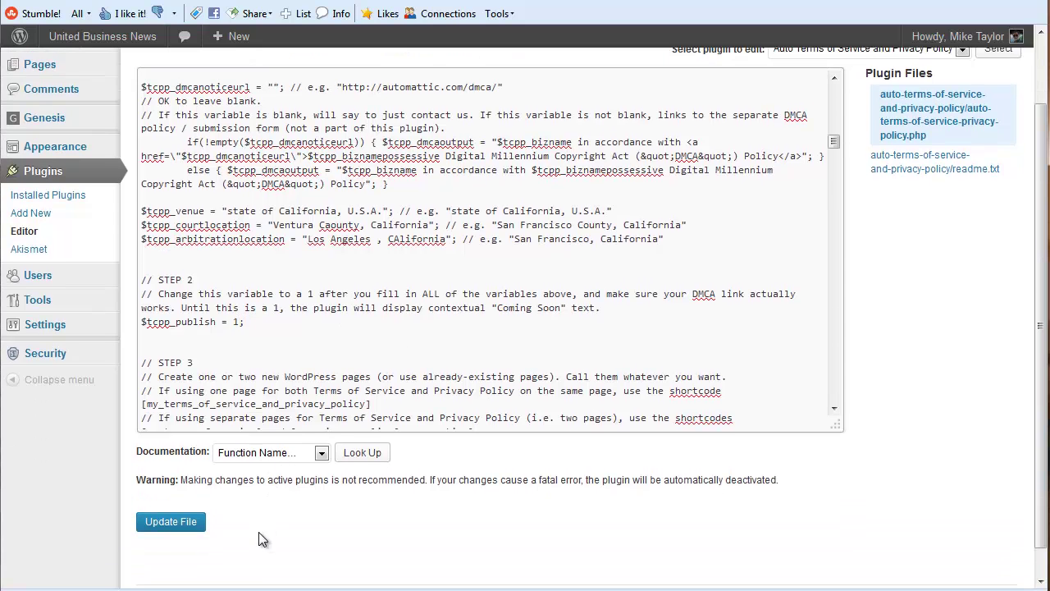
- Save the plugin file with Update File and copy the [my_terms_of_service] and [my_privacy_policy] shortcodes
{"action": "left_click", "coordinate": [191, 495]}
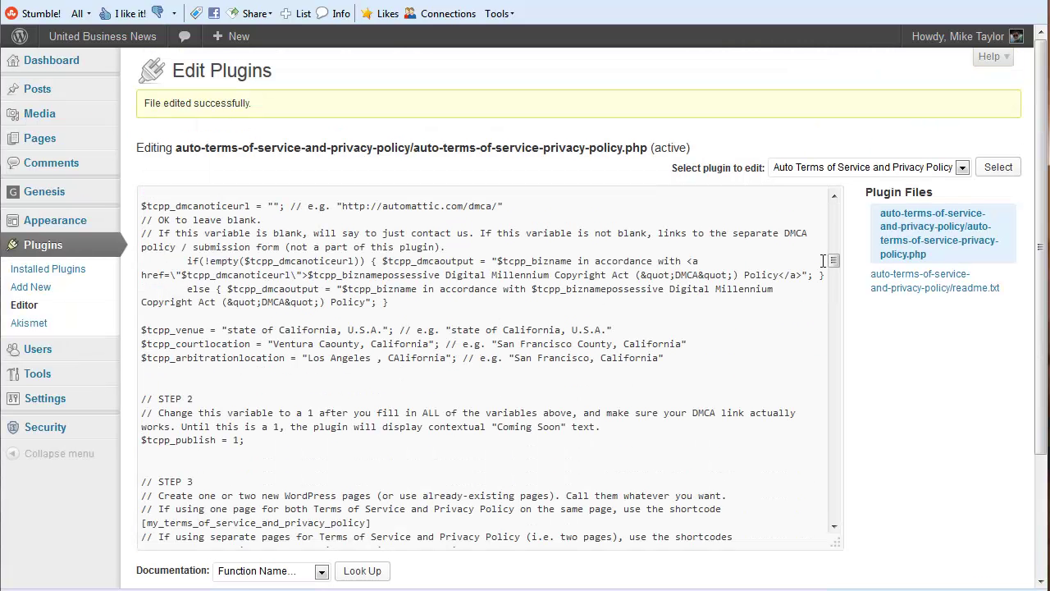
{"action": "left_click_drag", "start_coordinate": [834, 267], "coordinate": [834, 212]}
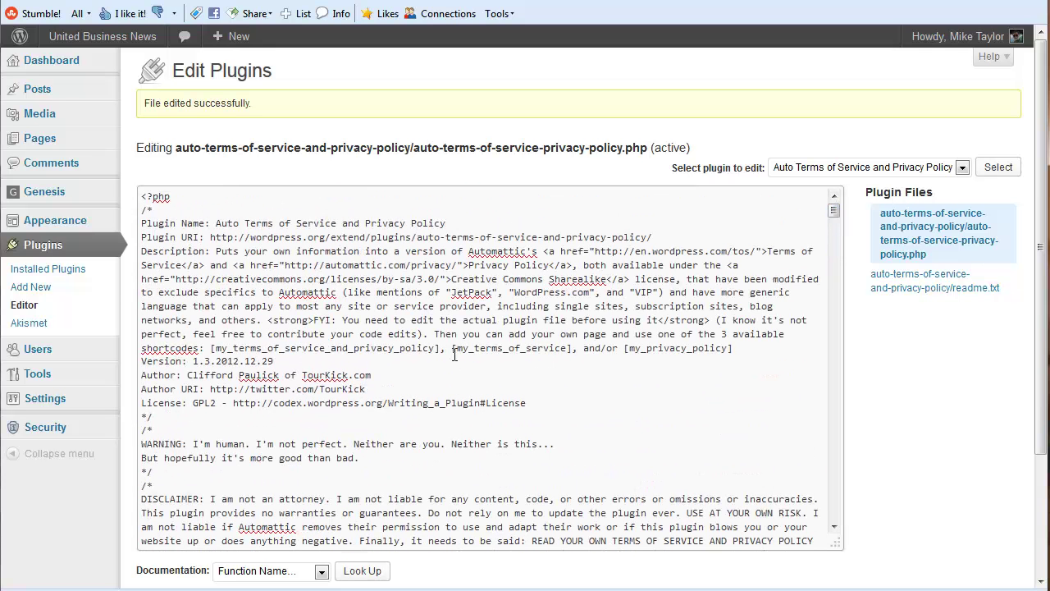
{"action": "left_click_drag", "start_coordinate": [453, 348], "coordinate": [737, 349]}
{"action": "right_click", "coordinate": [737, 348]}
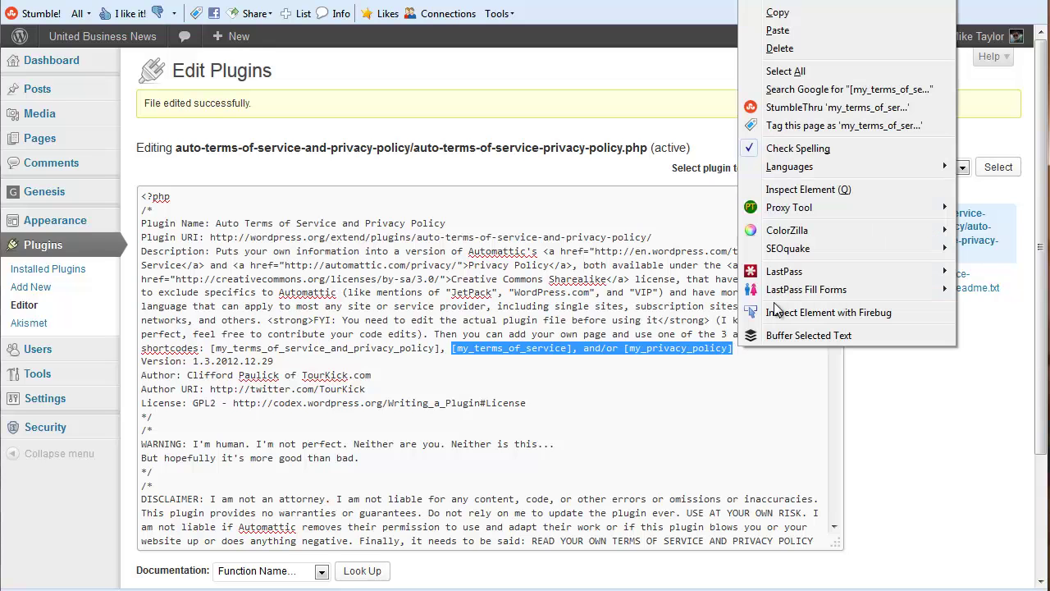
{"action": "left_click", "coordinate": [780, 13]}
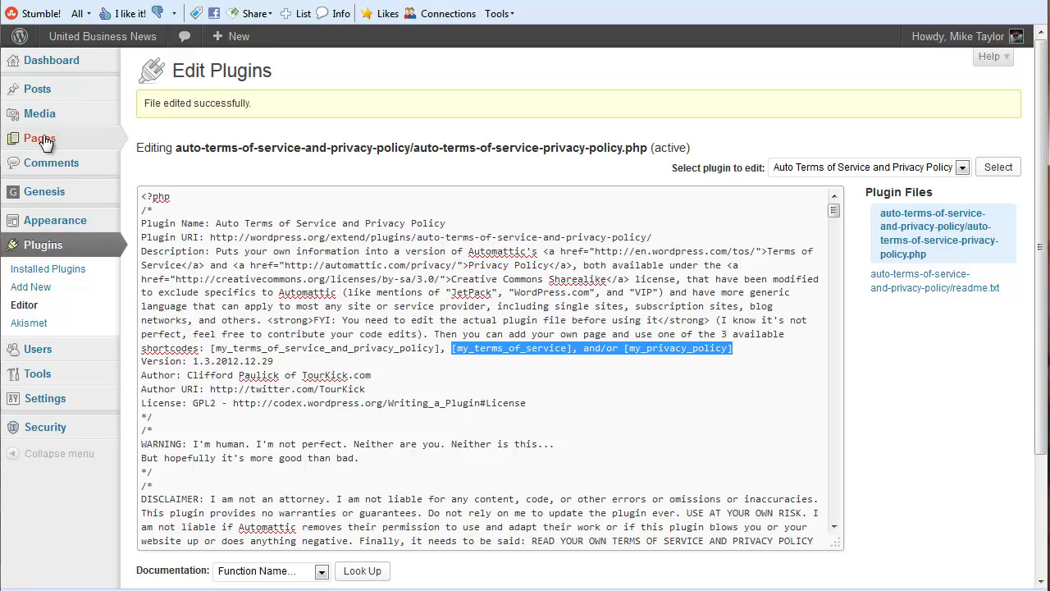
- Create a new page titled Privacy Policy containing only the [my_privacy_policy] shortcode
{"action": "mouse_move", "coordinate": [82, 140]}
{"action": "left_click", "coordinate": [154, 160]}
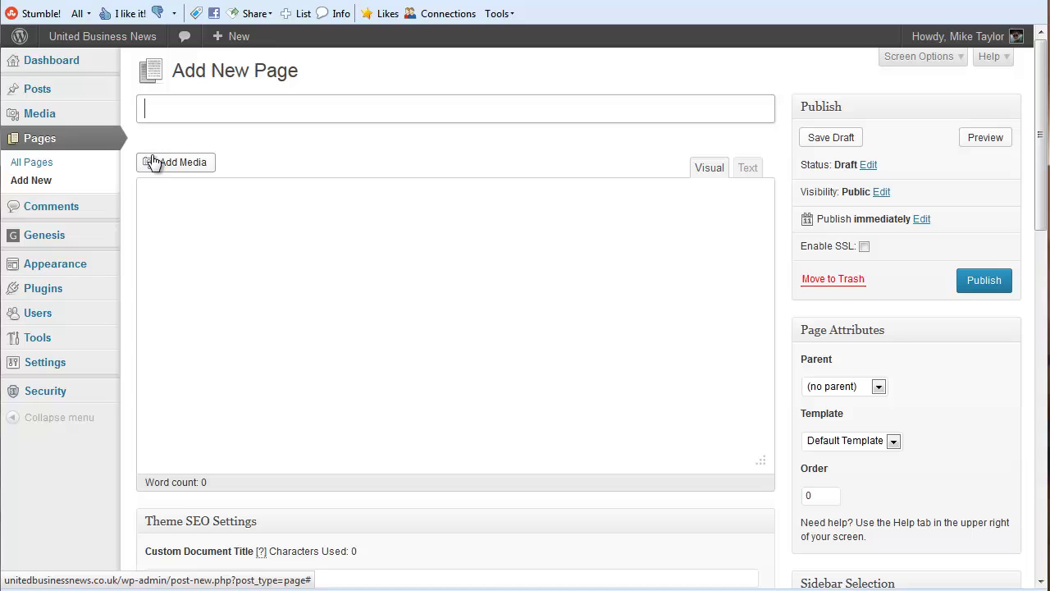
{"action": "type", "text": "Privac"}
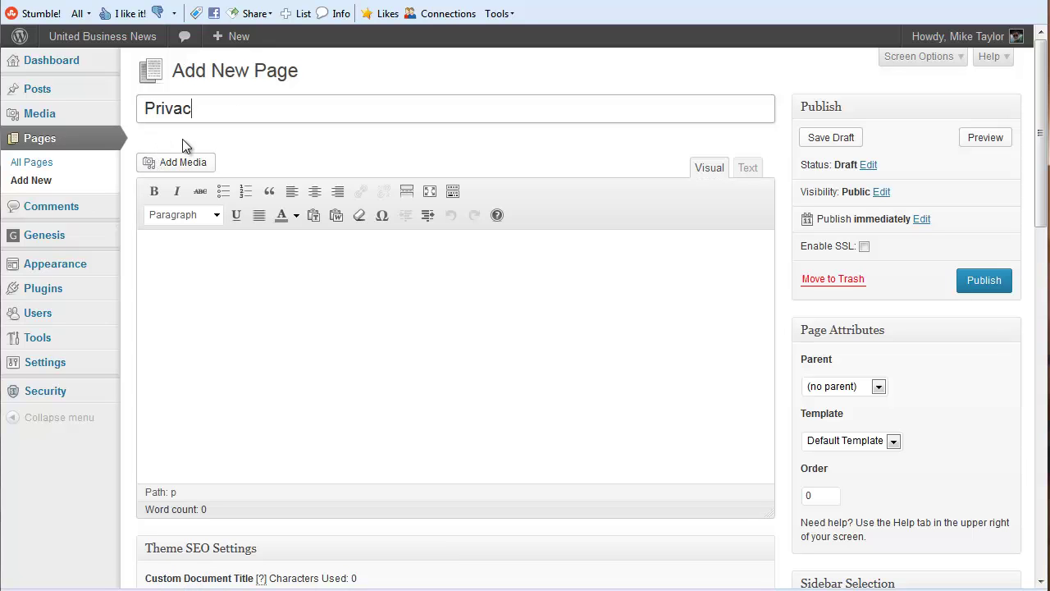
{"action": "type", "text": "y Policy"}
{"action": "left_click", "coordinate": [170, 256]}
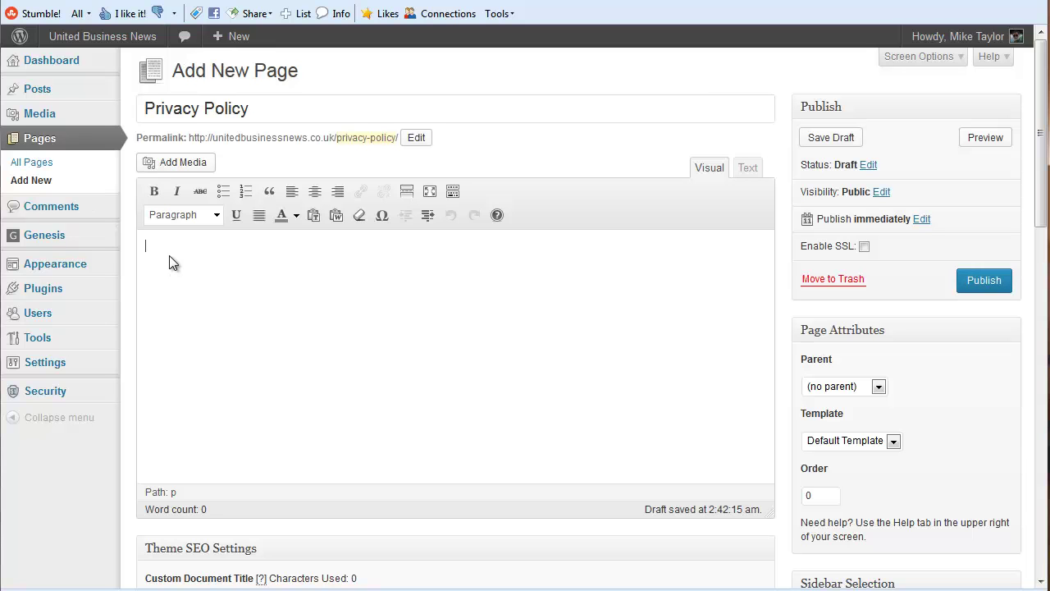
{"action": "key", "text": "ctrl+v"}
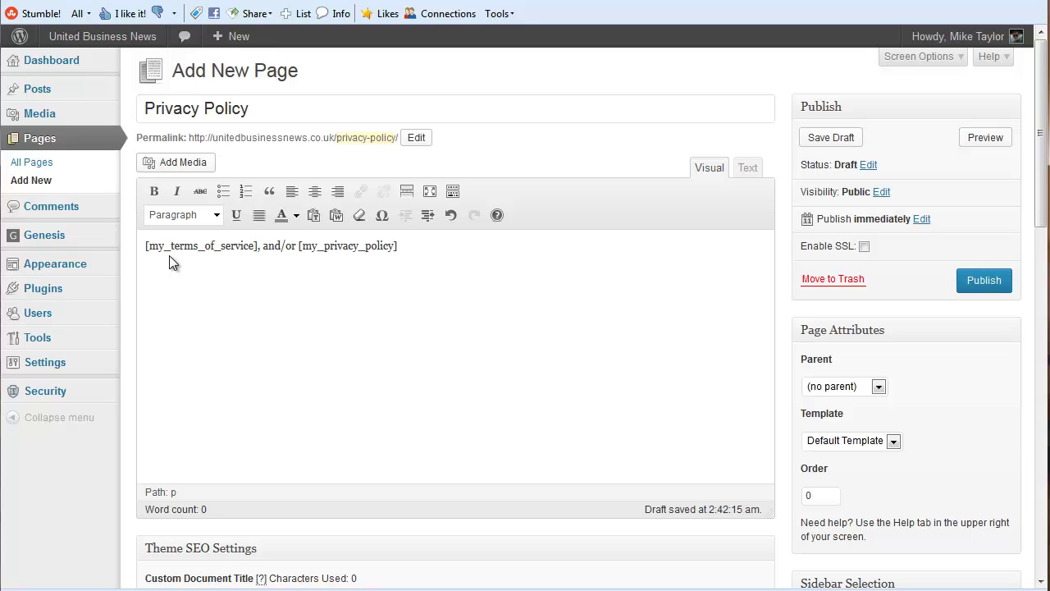
{"action": "left_click_drag", "start_coordinate": [143, 250], "coordinate": [303, 252]}
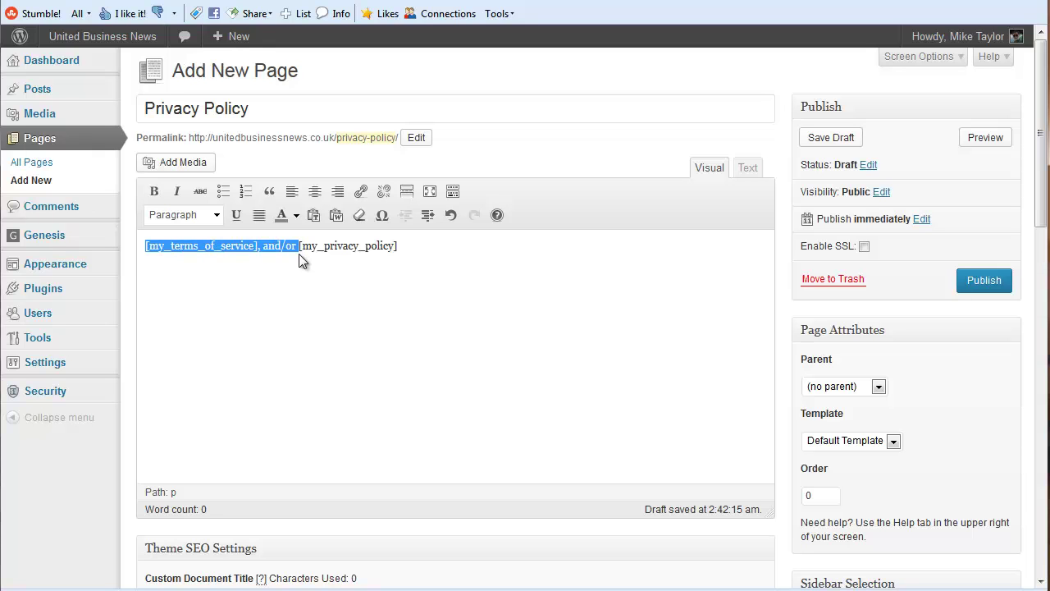
{"action": "key", "text": "BackSpace"}
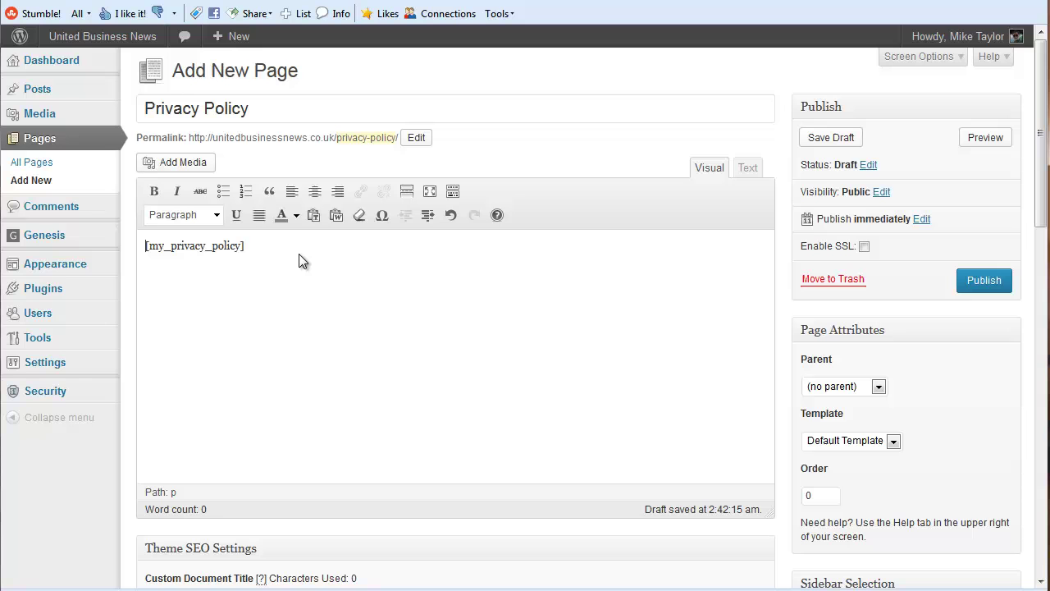
- Give the Privacy Policy page the full-width layout and publish it
{"action": "scroll", "coordinate": [340, 270], "scroll_direction": "down", "scroll_amount": 6}
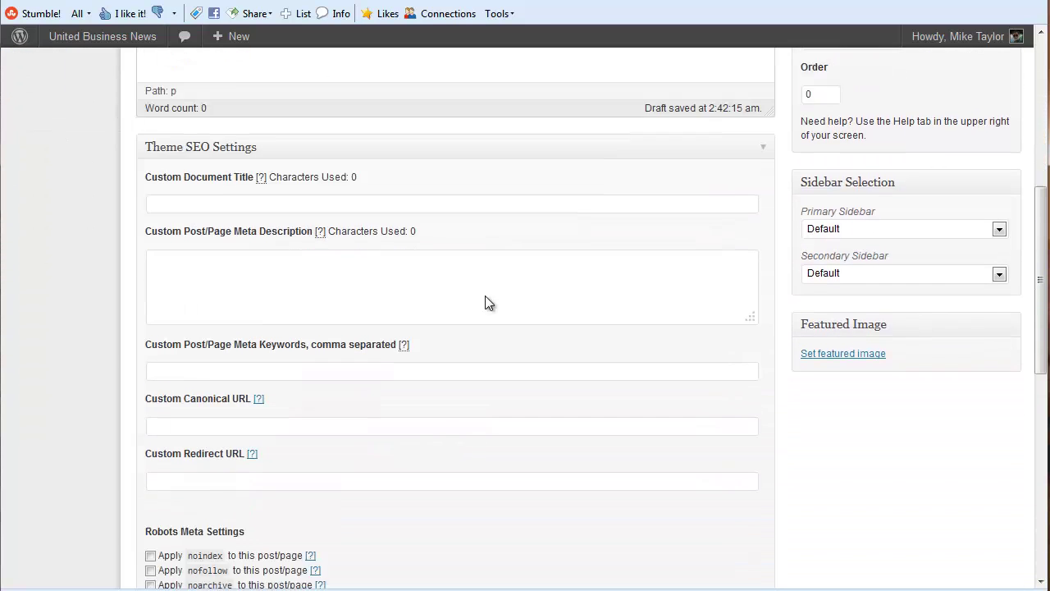
{"action": "scroll", "coordinate": [591, 355], "scroll_direction": "down", "scroll_amount": 4}
{"action": "left_click", "coordinate": [621, 383]}
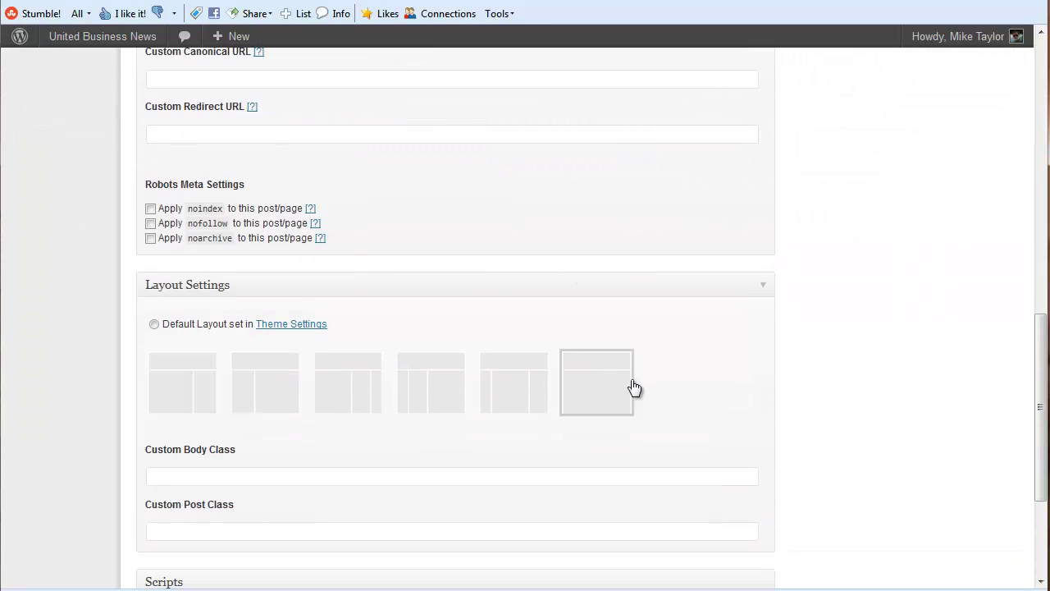
{"action": "scroll", "coordinate": [895, 318], "scroll_direction": "up", "scroll_amount": 6}
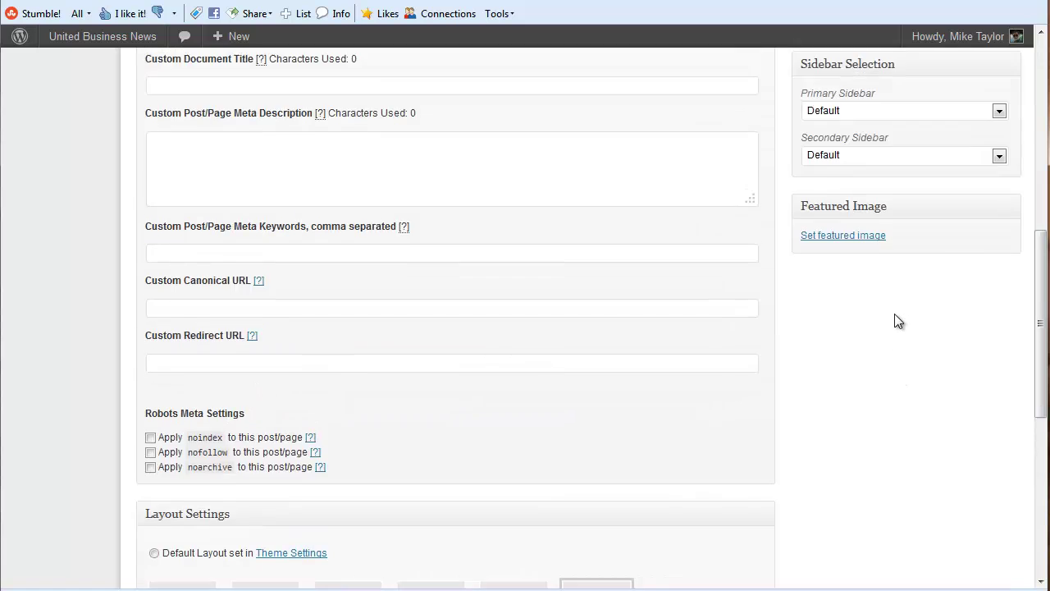
{"action": "scroll", "coordinate": [908, 292], "scroll_direction": "up", "scroll_amount": 4}
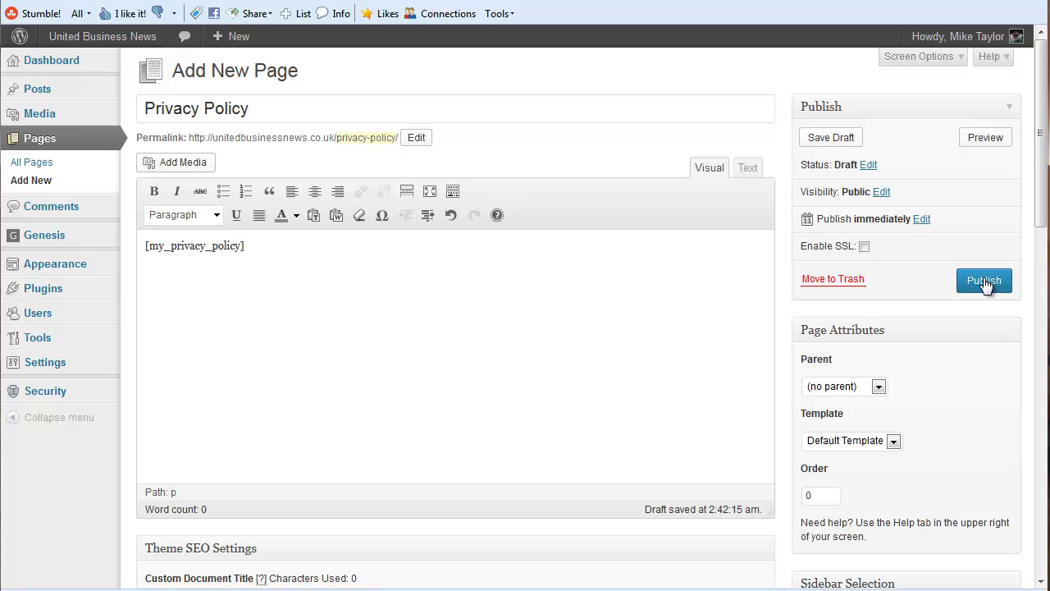
{"action": "left_click", "coordinate": [983, 279]}
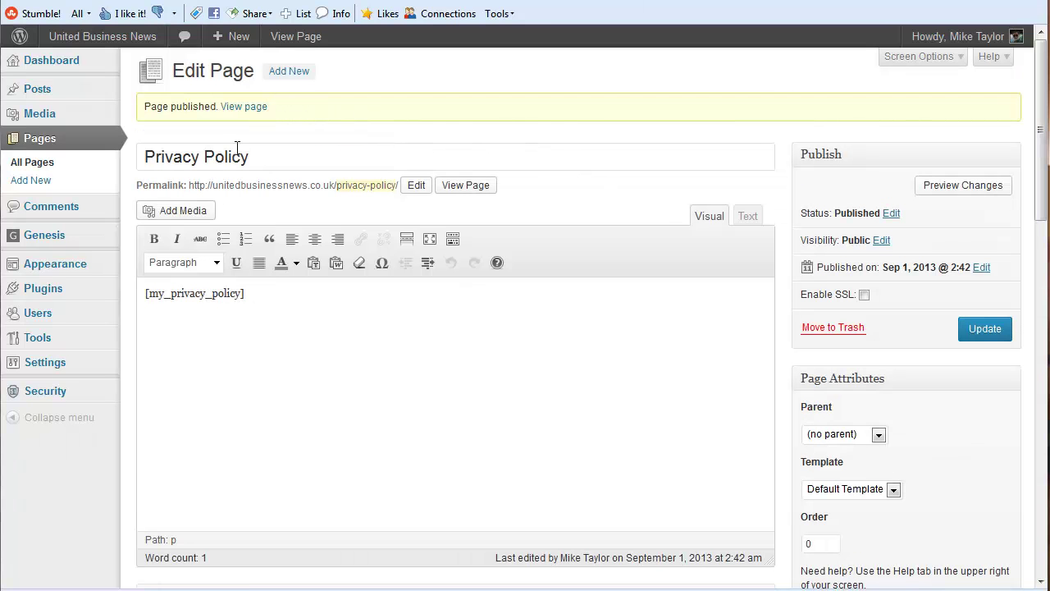
{"action": "left_click", "coordinate": [459, 187]}
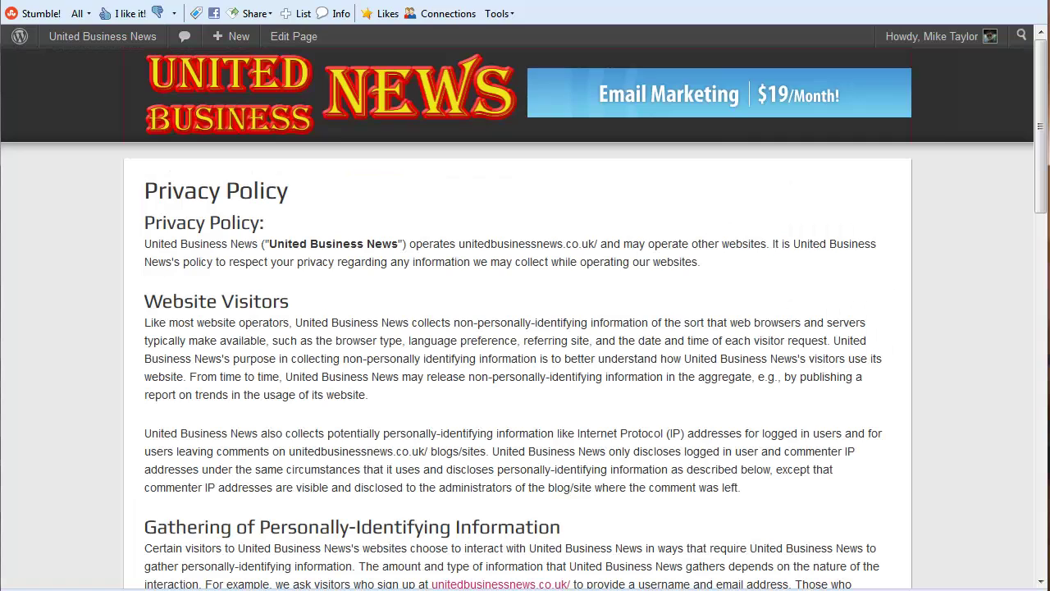
{"action": "scroll", "coordinate": [650, 220], "scroll_direction": "down", "scroll_amount": 6}
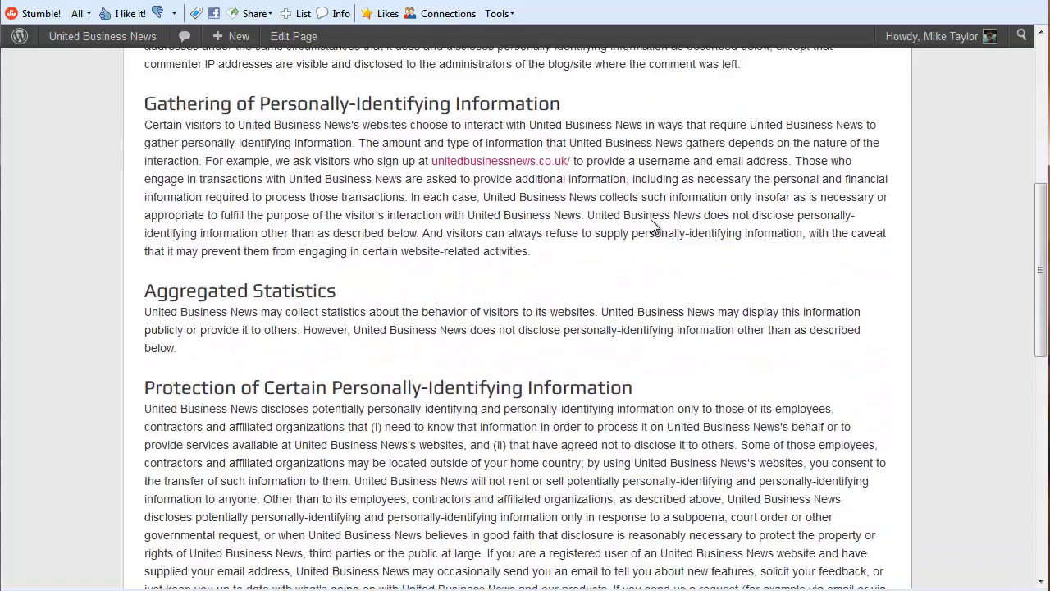
{"action": "scroll", "coordinate": [651, 219], "scroll_direction": "up", "scroll_amount": 6}
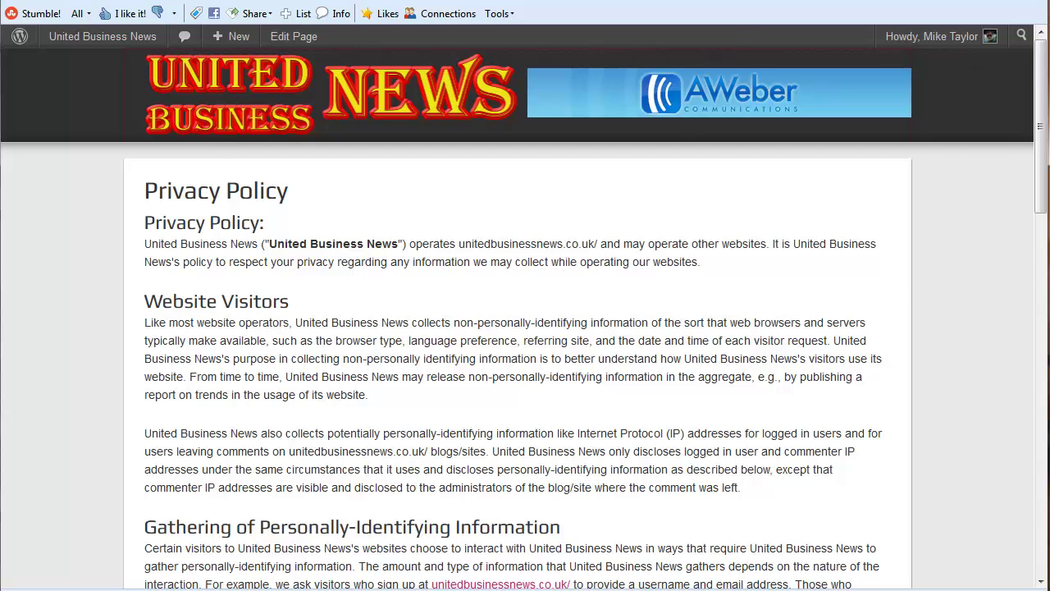
{"action": "key", "text": "alt+Left"}
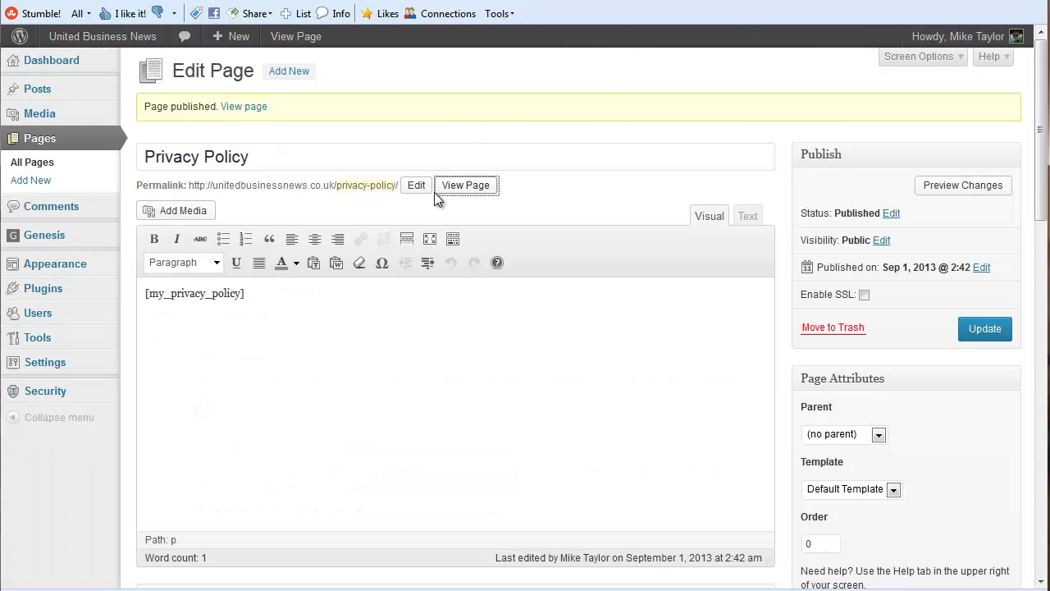
- Create a new Terms of Service page containing only the [my_terms_of_service] shortcode
{"action": "left_click", "coordinate": [289, 72]}
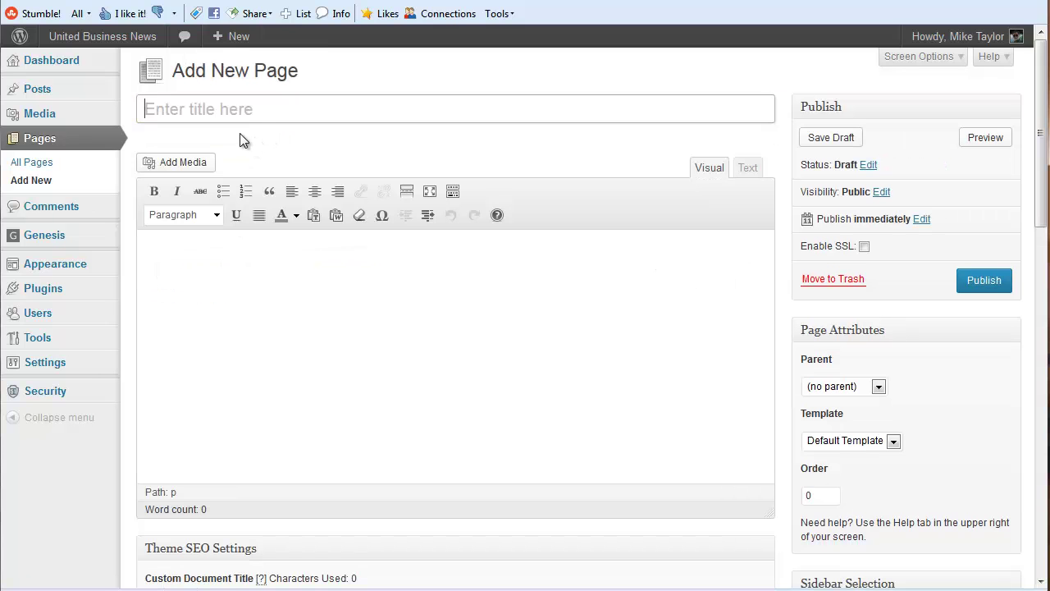
{"action": "type", "text": "Term"}
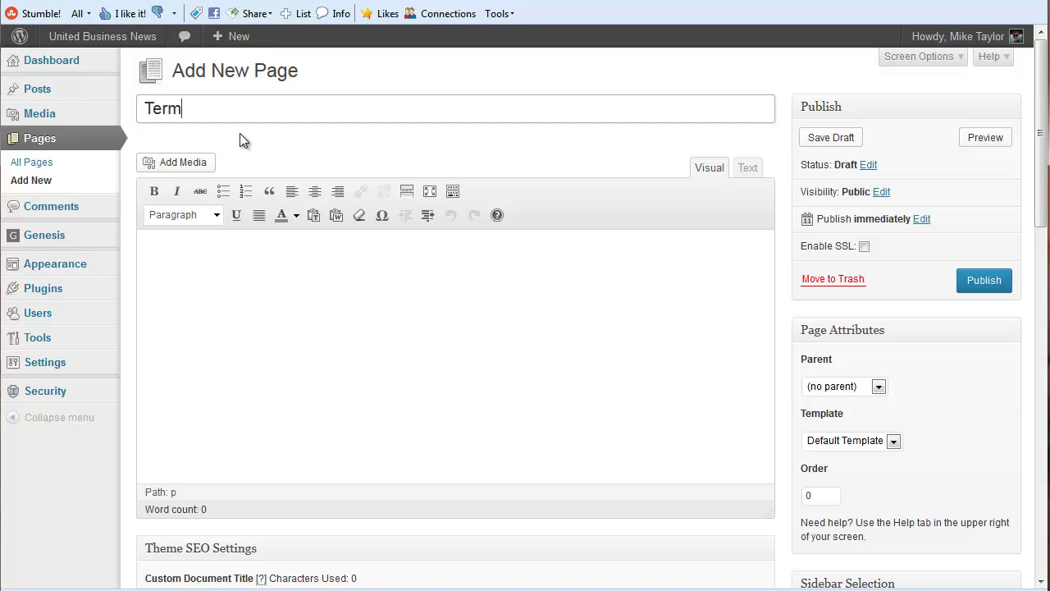
{"action": "type", "text": "s of Service"}
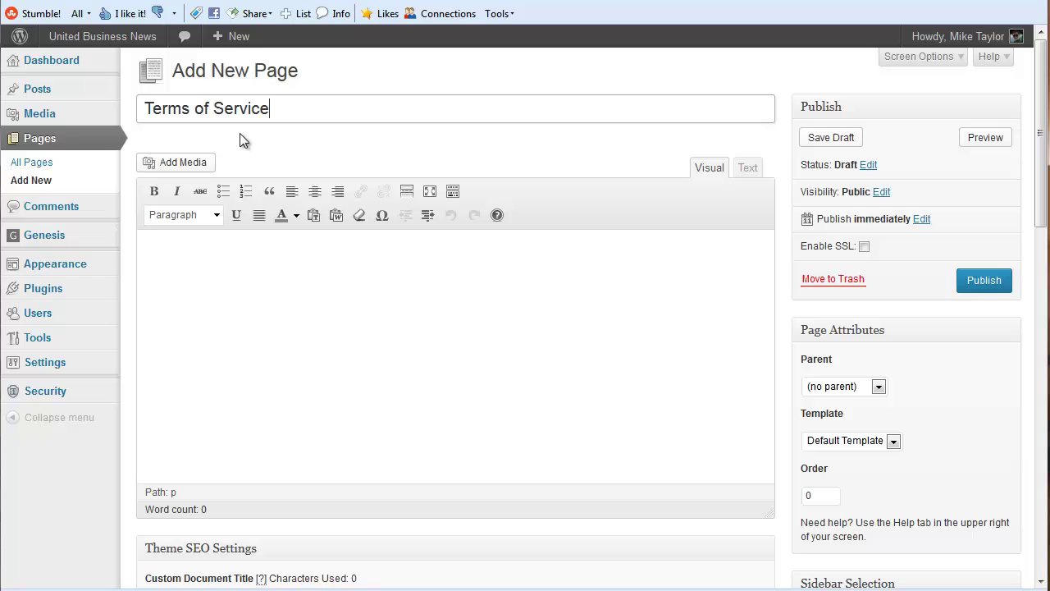
{"action": "left_click", "coordinate": [183, 262]}
{"action": "right_click", "coordinate": [185, 261]}
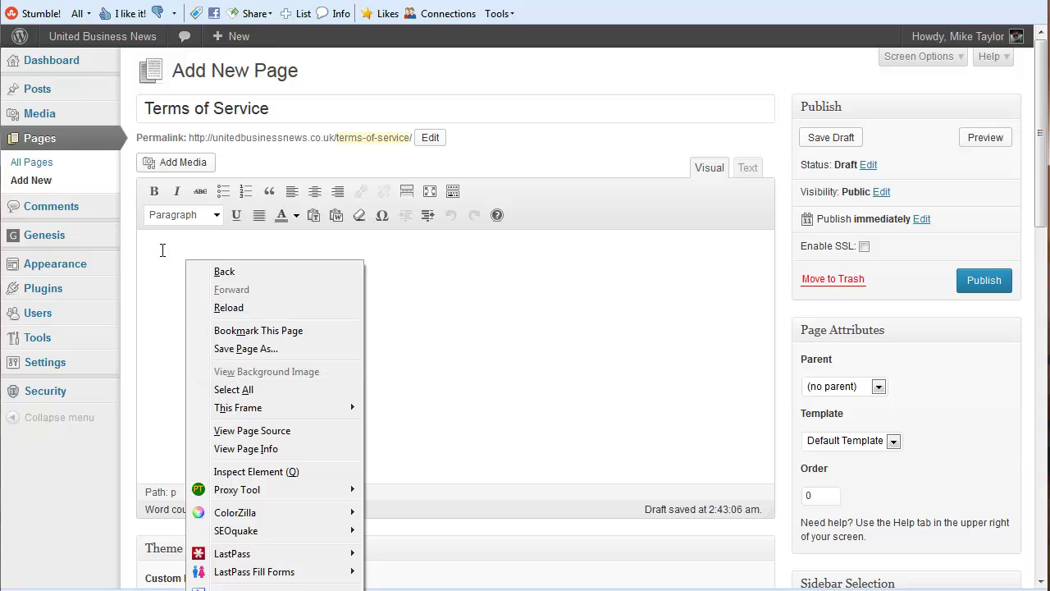
{"action": "left_click", "coordinate": [161, 248]}
{"action": "right_click", "coordinate": [162, 252]}
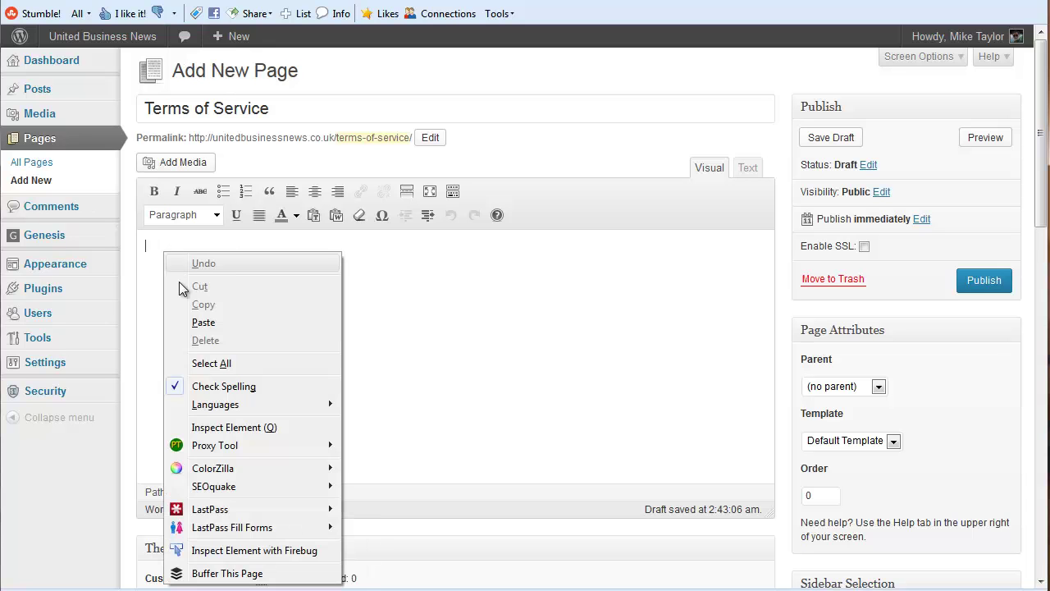
{"action": "left_click", "coordinate": [211, 321]}
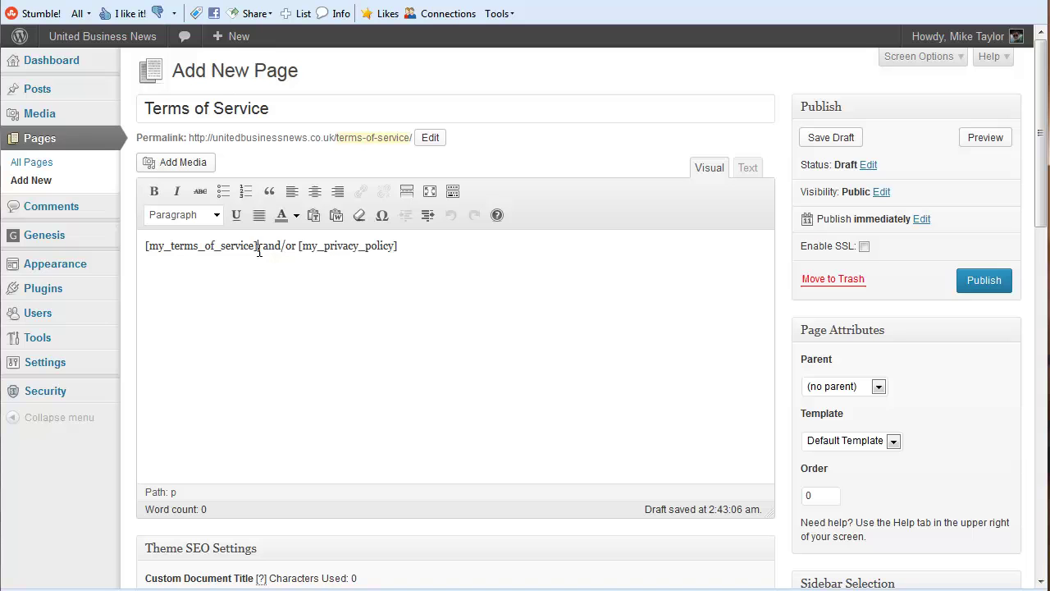
{"action": "left_click_drag", "start_coordinate": [259, 250], "coordinate": [410, 246]}
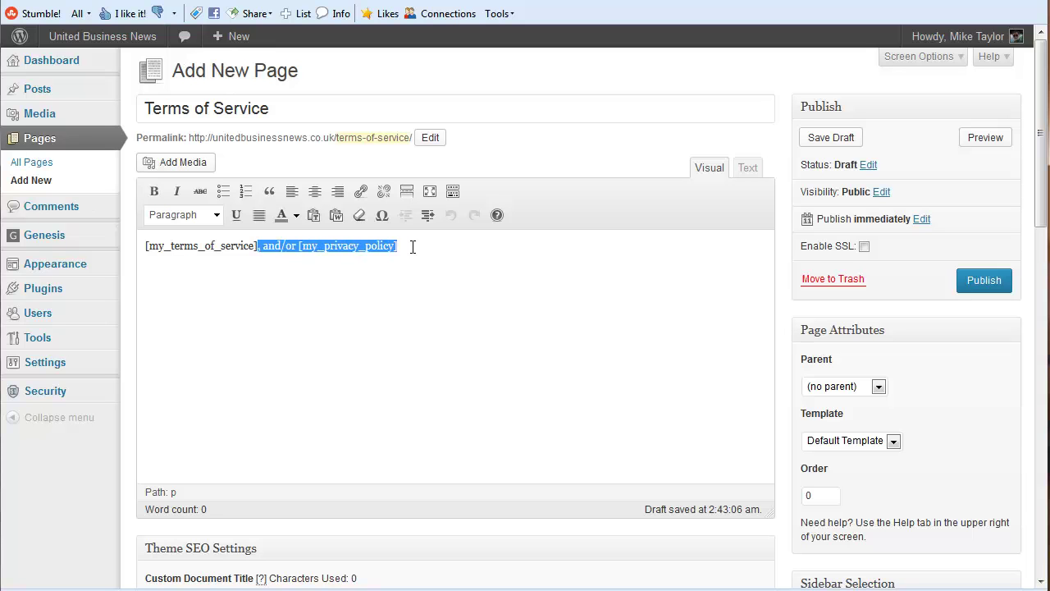
{"action": "key", "text": "Delete"}
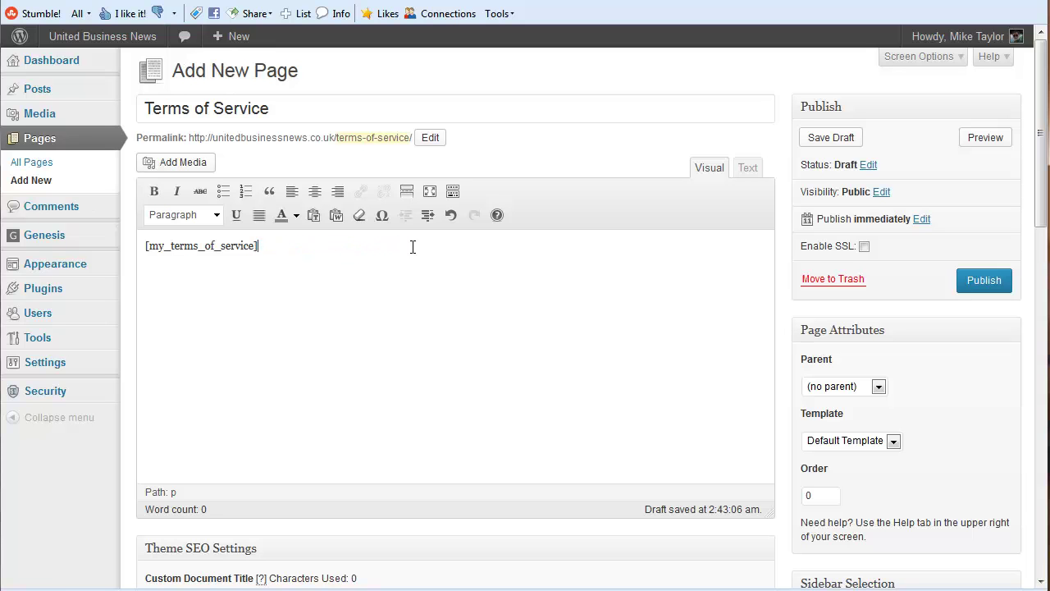
- Give the Terms of Service page the full-width layout, publish it, and view it live
{"action": "scroll", "coordinate": [621, 353], "scroll_direction": "down", "scroll_amount": 8}
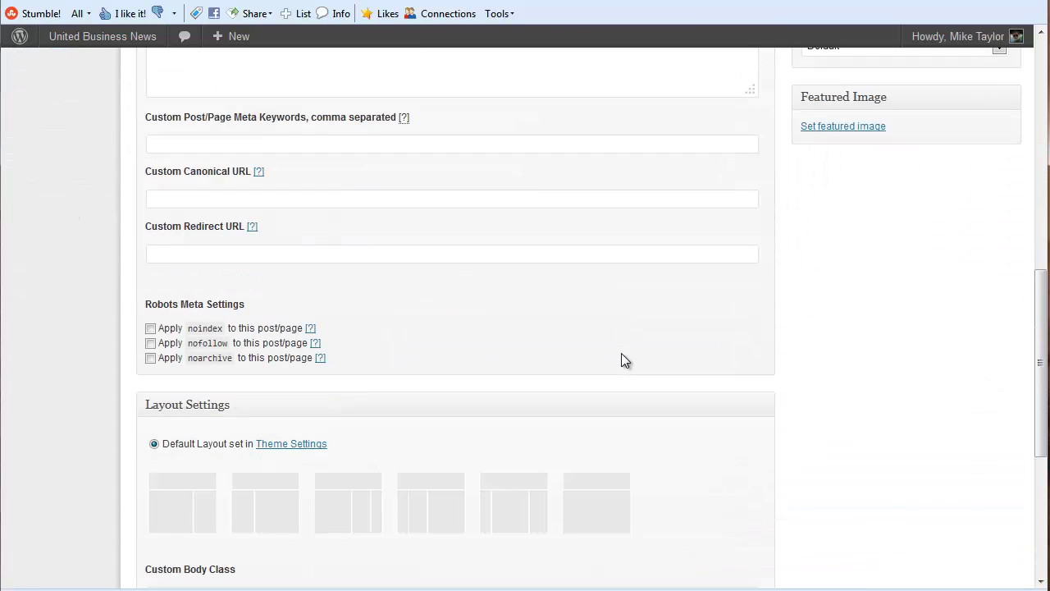
{"action": "left_click", "coordinate": [603, 475]}
{"action": "scroll", "coordinate": [951, 302], "scroll_direction": "up", "scroll_amount": 6}
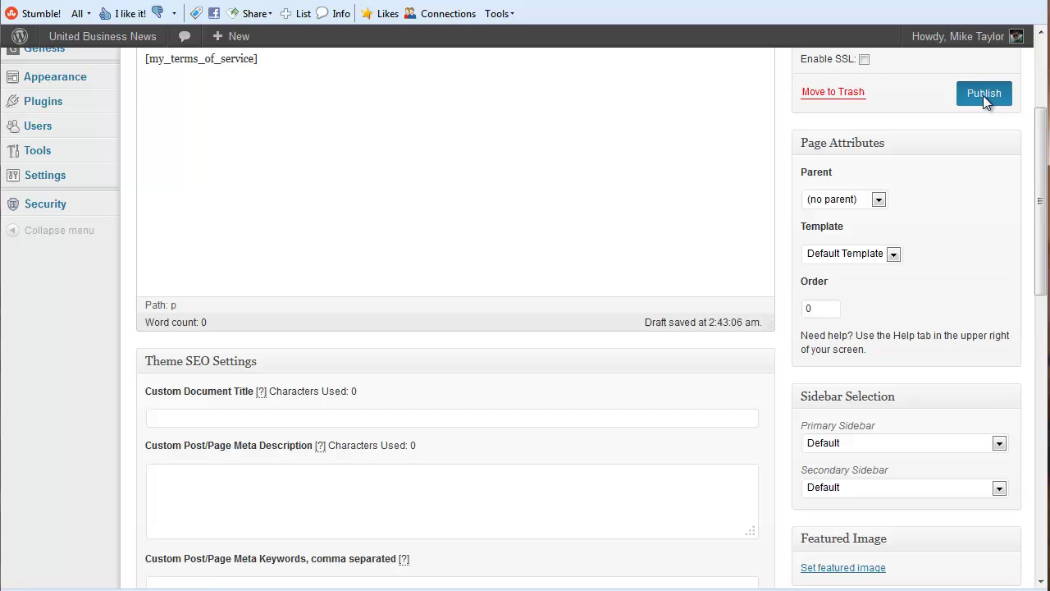
{"action": "left_click", "coordinate": [983, 95]}
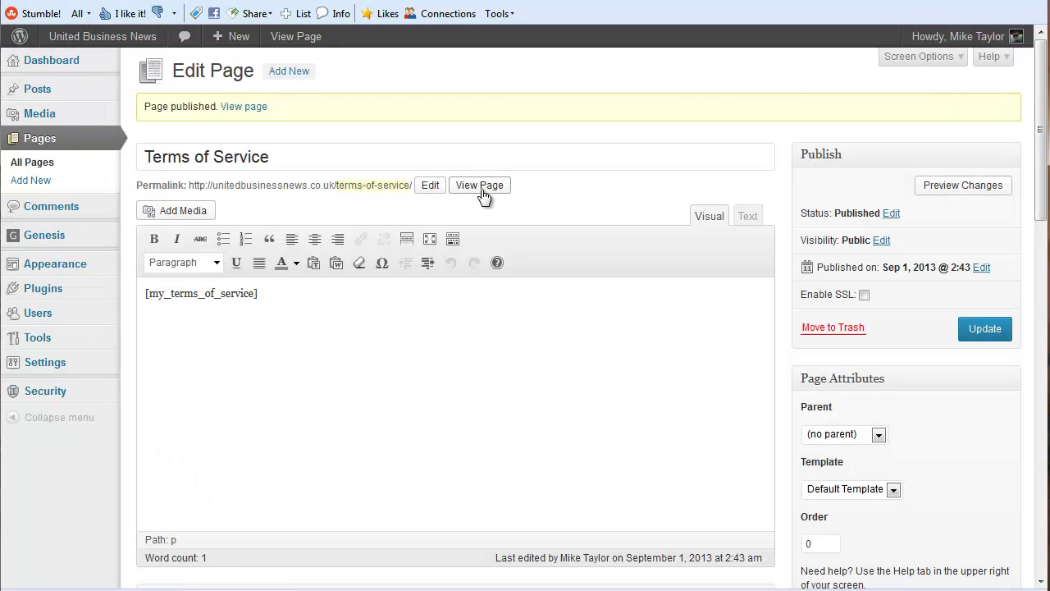
{"action": "left_click", "coordinate": [482, 188]}
- Open Genesis > Simple Edits and look over the default footer output markup
{"action": "mouse_move", "coordinate": [76, 271]}
{"action": "mouse_move", "coordinate": [88, 242]}
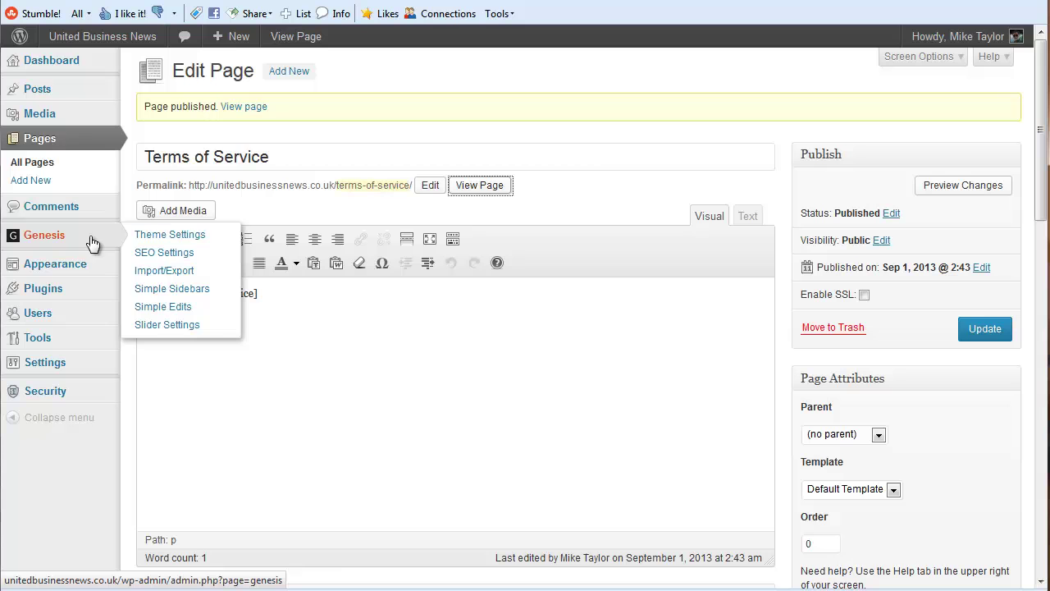
{"action": "left_click", "coordinate": [160, 314]}
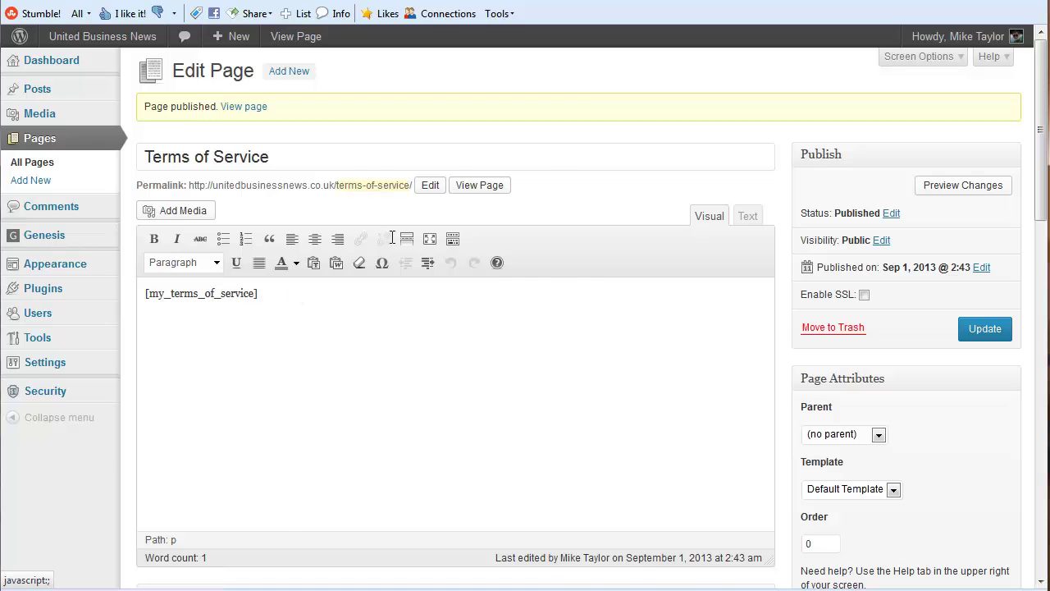
{"action": "scroll", "coordinate": [401, 228], "scroll_direction": "down", "scroll_amount": 1}
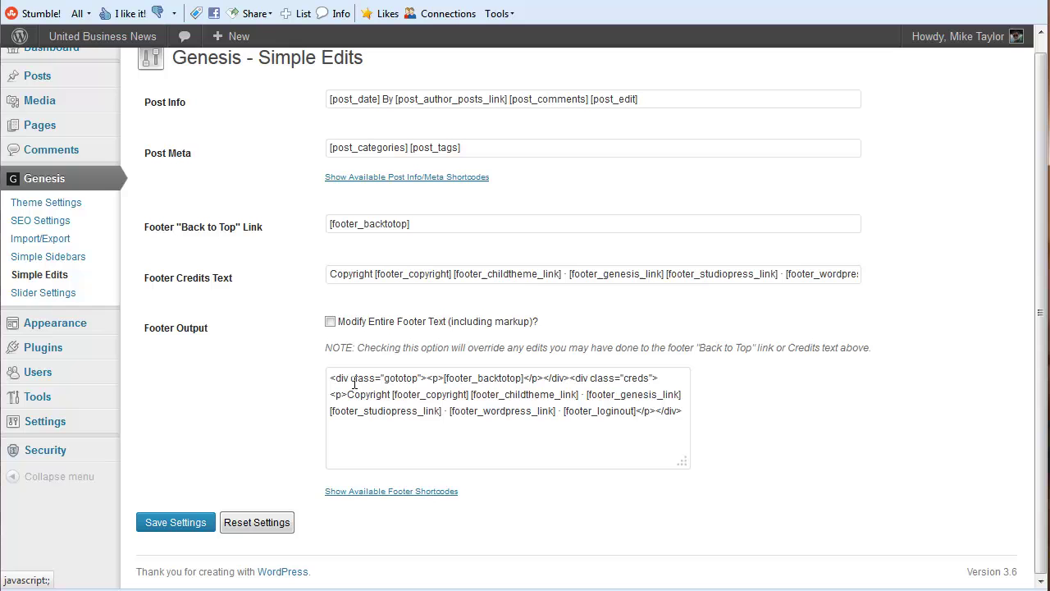
{"action": "left_click_drag", "start_coordinate": [329, 378], "coordinate": [722, 424]}
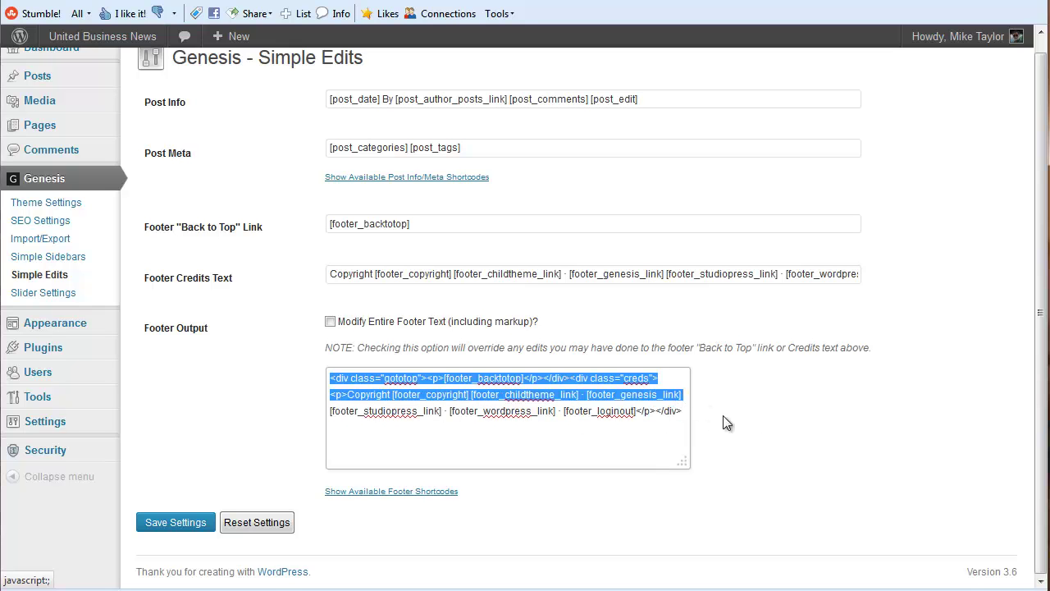
{"action": "left_click", "coordinate": [749, 418]}
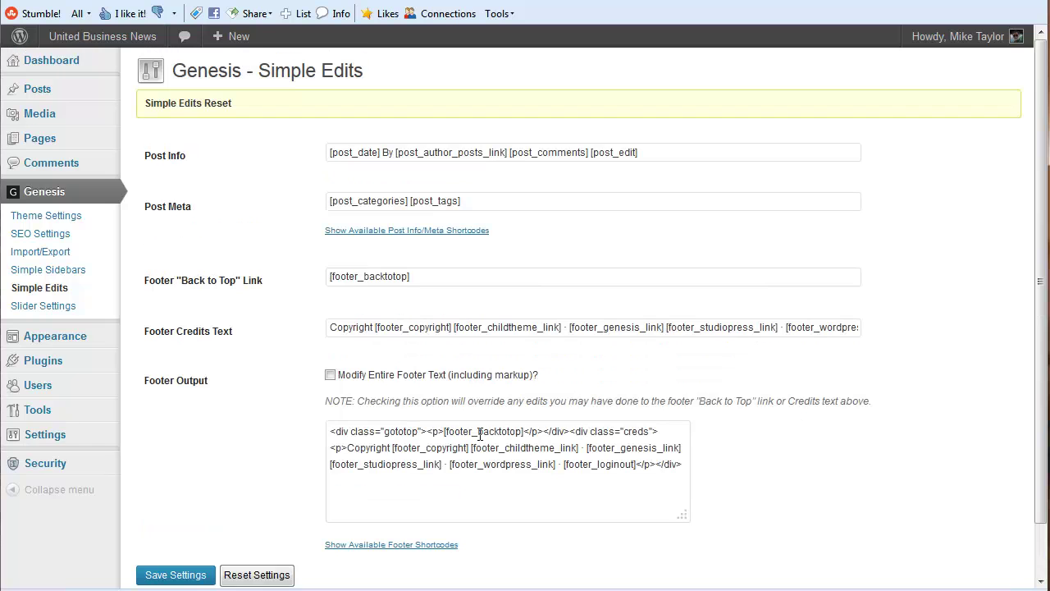
- Delete the child theme through WordPress credit shortcodes in Footer Output and type 'a href="' in their place
{"action": "left_click", "coordinate": [347, 448]}
{"action": "left_click_drag", "start_coordinate": [347, 448], "coordinate": [557, 464]}
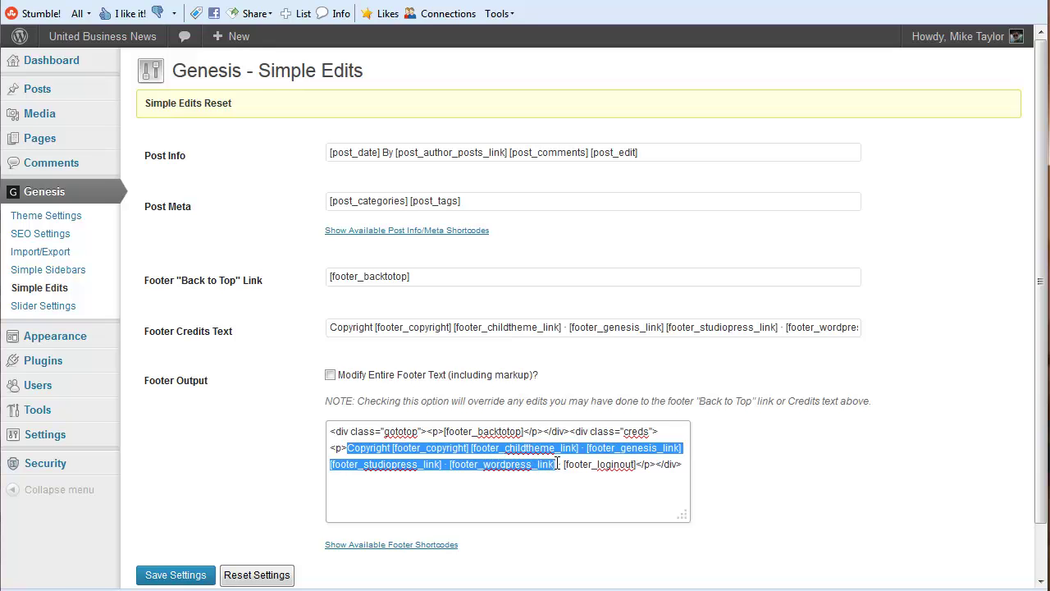
{"action": "left_click", "coordinate": [557, 465]}
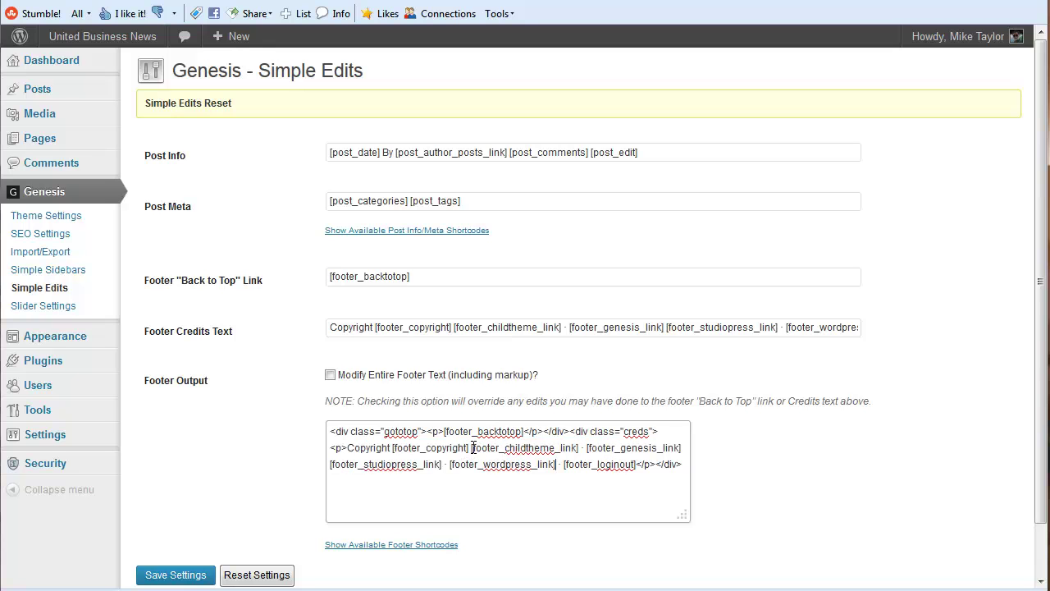
{"action": "left_click_drag", "start_coordinate": [472, 447], "coordinate": [559, 465]}
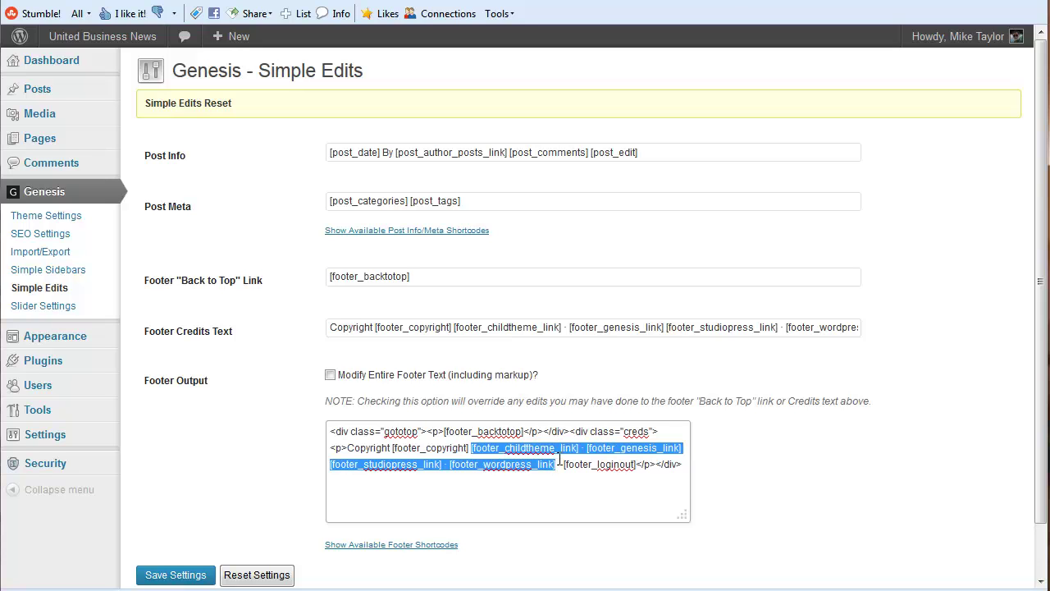
{"action": "key", "text": "Delete"}
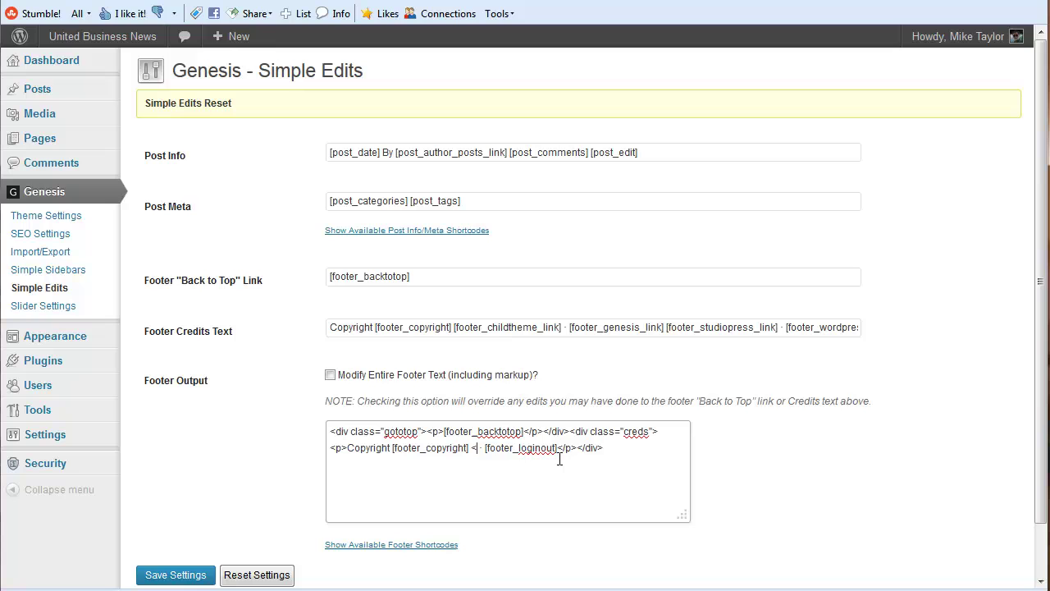
{"action": "type", "text": "a href"}
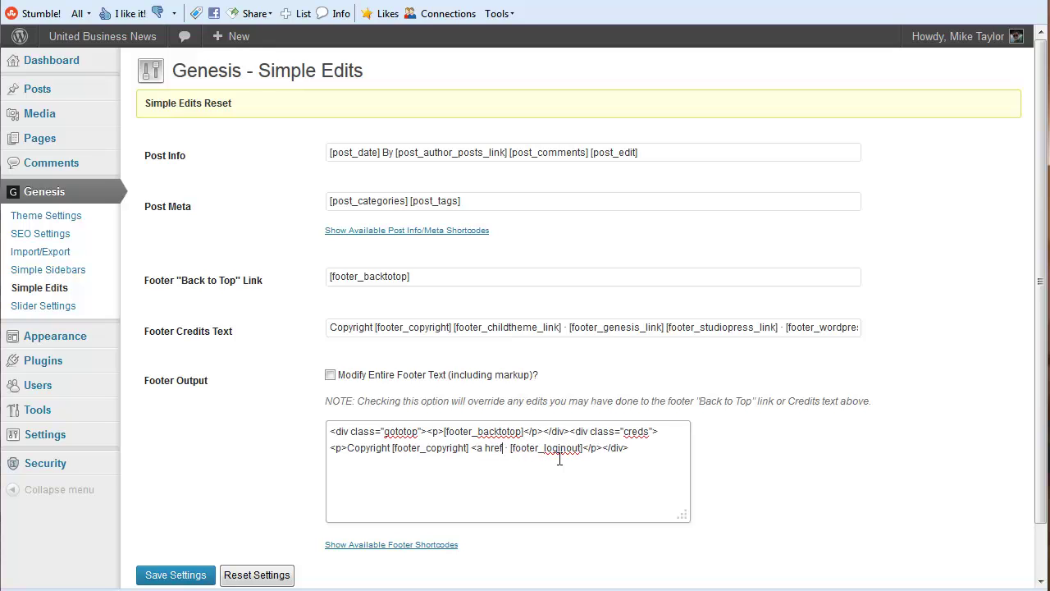
{"action": "type", "text": "=\""}
{"action": "scroll", "coordinate": [560, 460], "scroll_direction": "down", "scroll_amount": 1}
- Copy the Terms of Service page URL from its tab's address bar, then return to Simple Edits
{"action": "key", "text": "ctrl+Tab"}
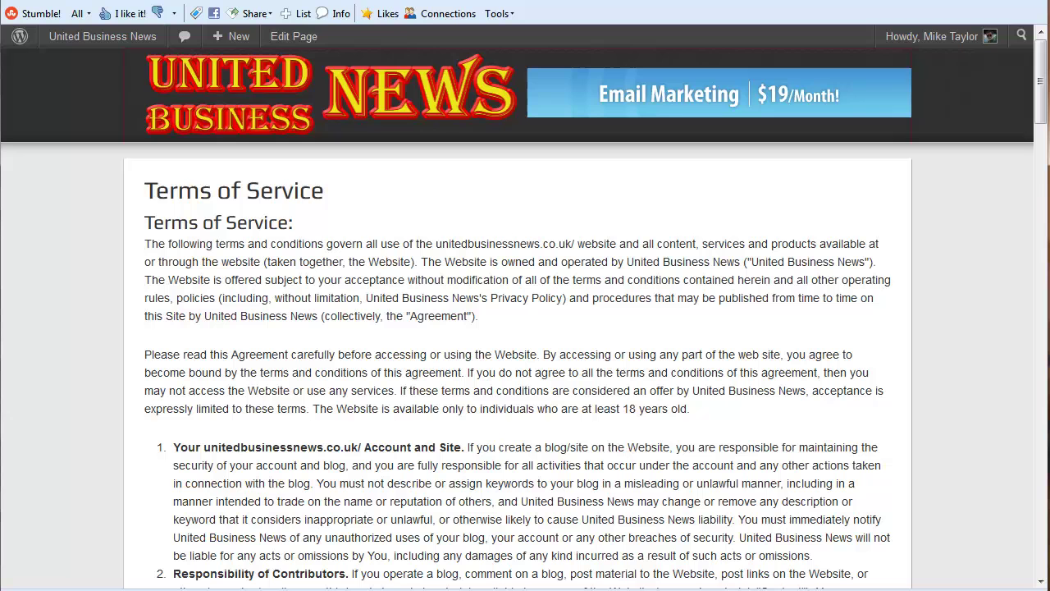
{"action": "right_click", "coordinate": [300, 1]}
{"action": "left_click", "coordinate": [331, 22]}
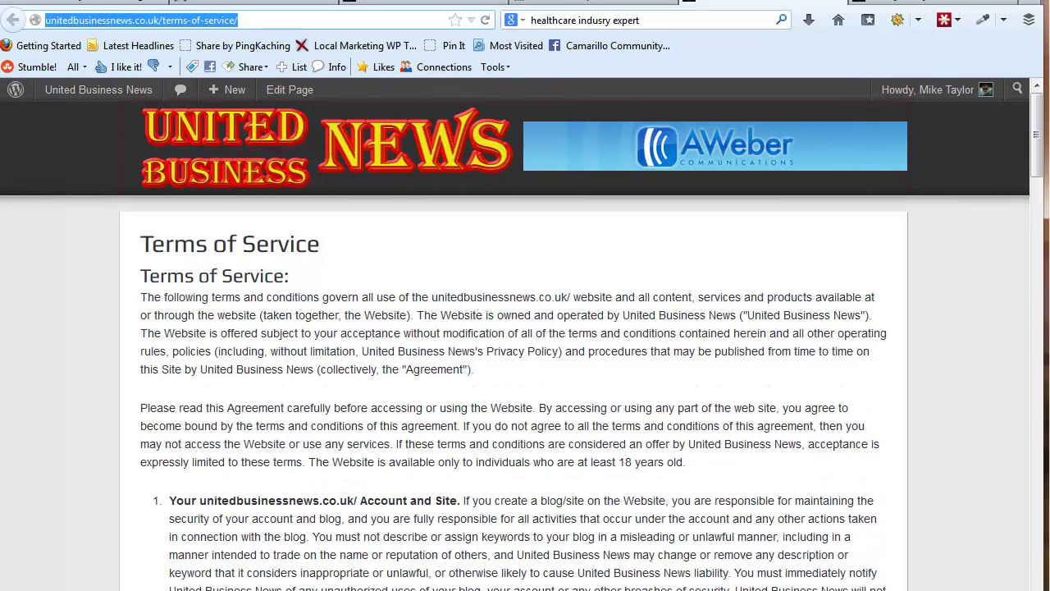
{"action": "left_click", "coordinate": [355, 6]}
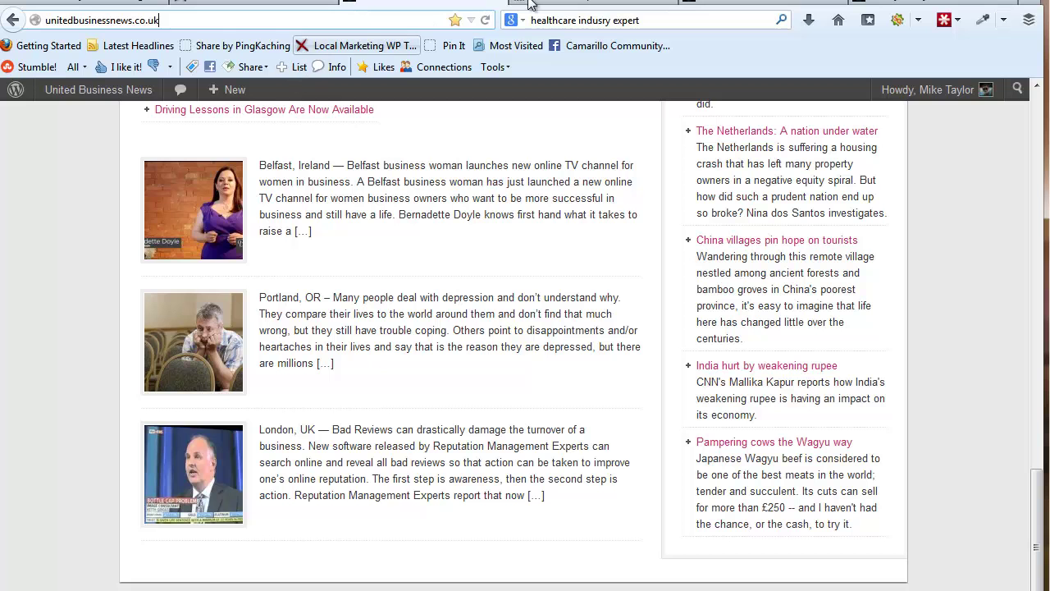
{"action": "left_click", "coordinate": [763, 5]}
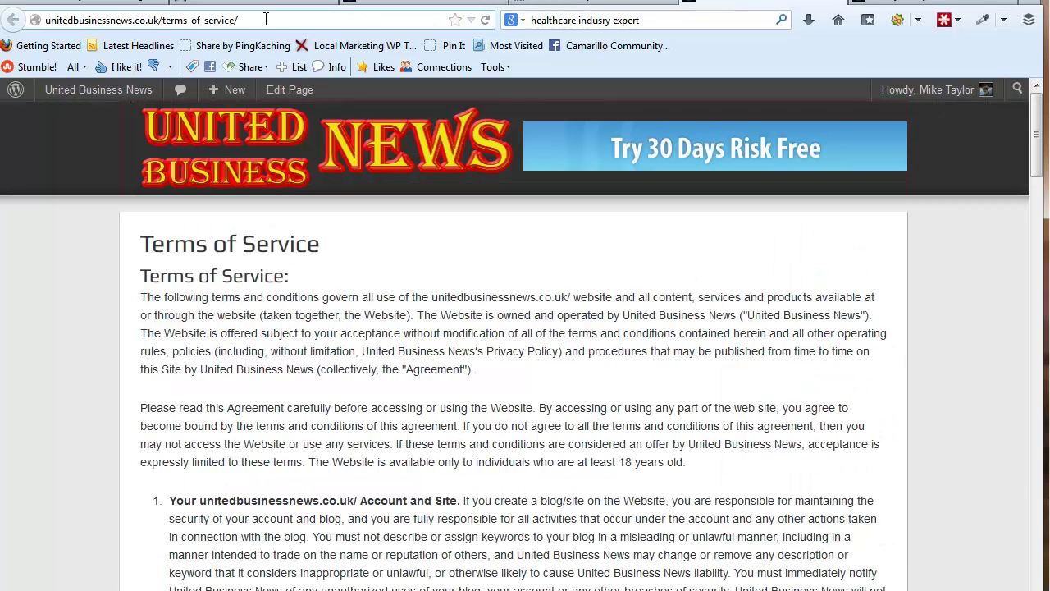
{"action": "left_click_drag", "start_coordinate": [265, 19], "coordinate": [41, 20]}
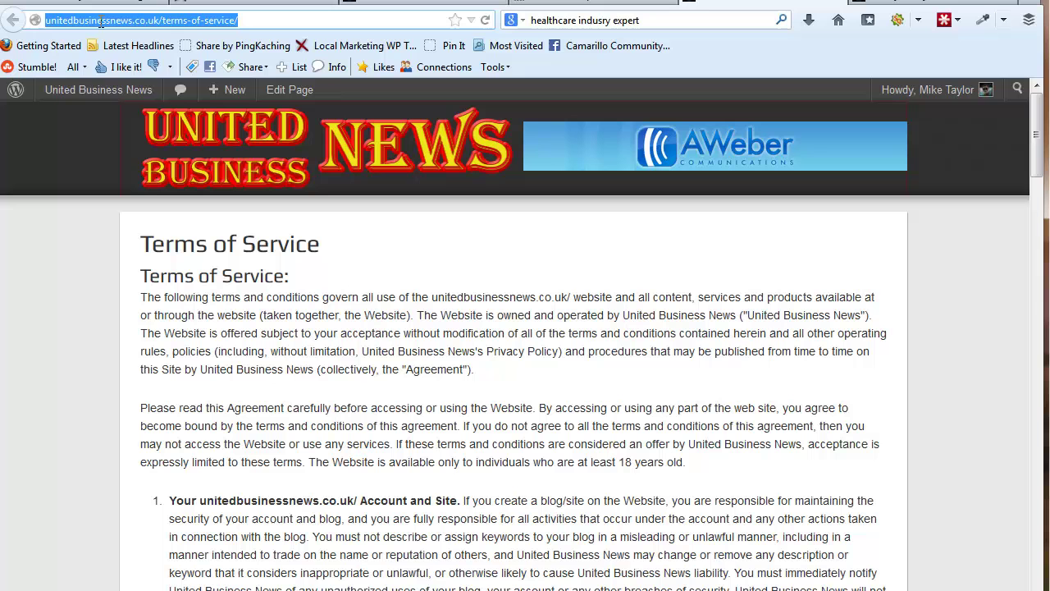
{"action": "right_click", "coordinate": [100, 22]}
{"action": "left_click", "coordinate": [139, 75]}
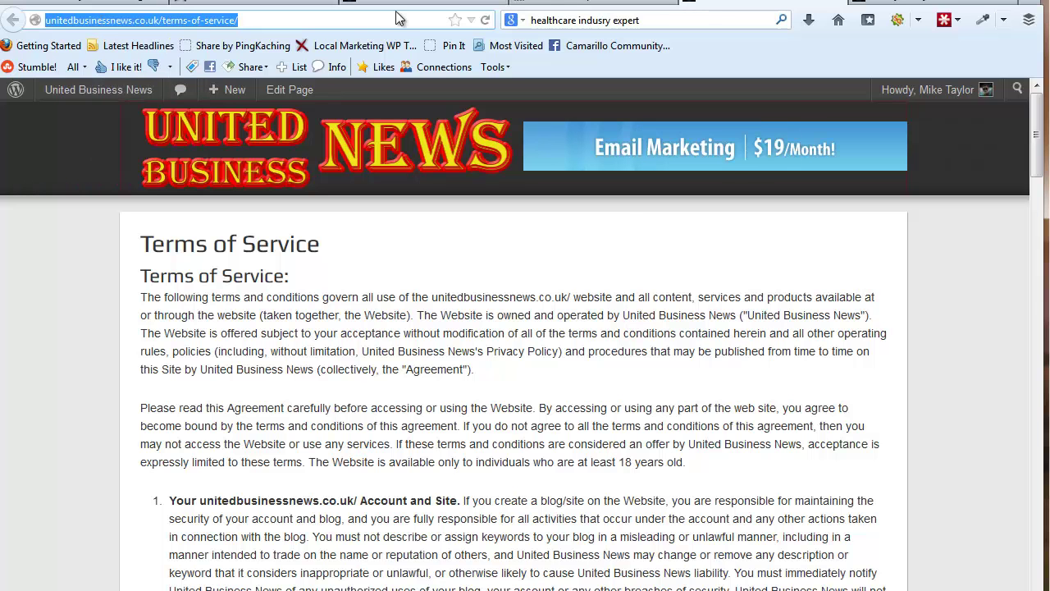
{"action": "left_click", "coordinate": [555, 3]}
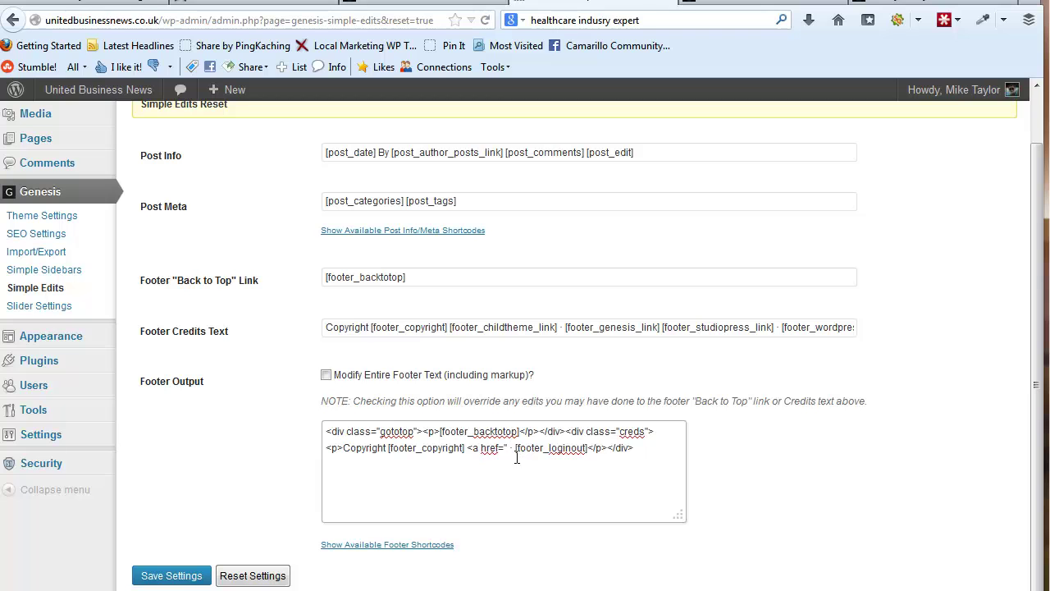
- Paste the terms-of-service URL into the href, then add '">Terms of Service</a> - <a href="'
{"action": "key", "text": "ctrl+v"}
{"action": "type", "text": "\""}
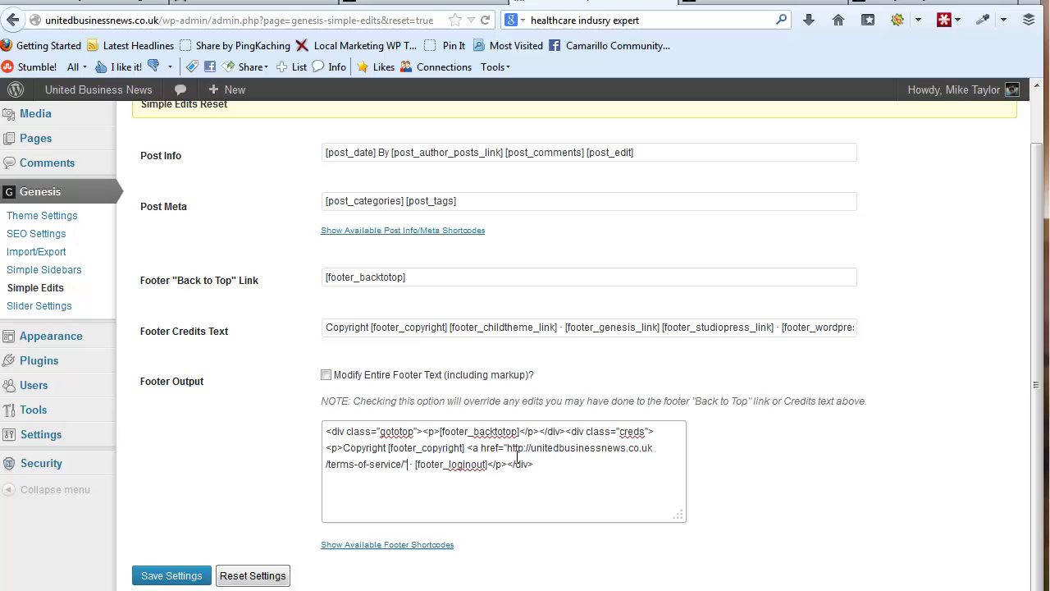
{"action": "type", "text": ">"}
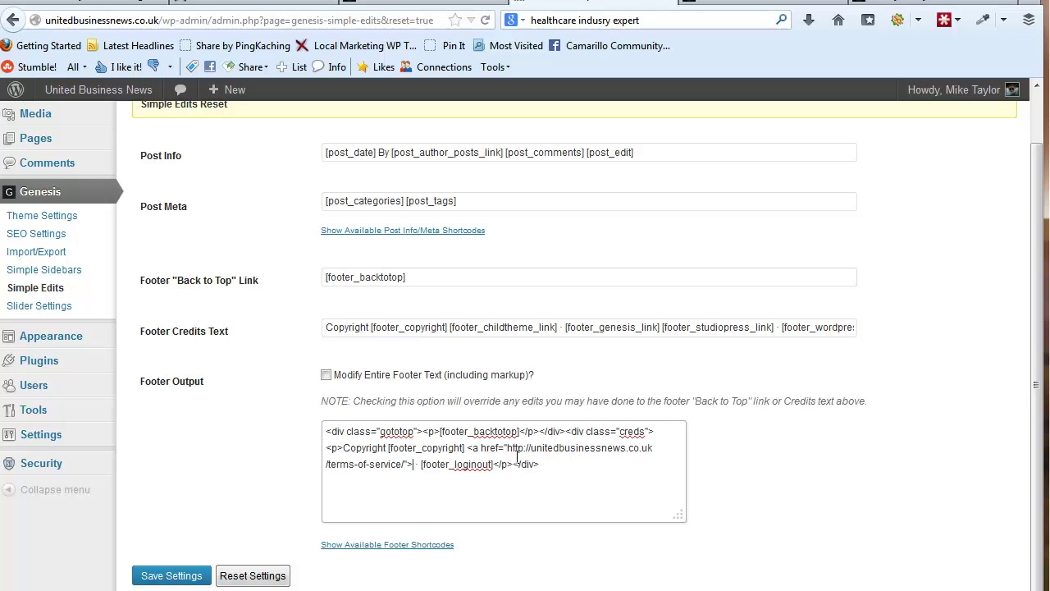
{"action": "type", "text": "Terms"}
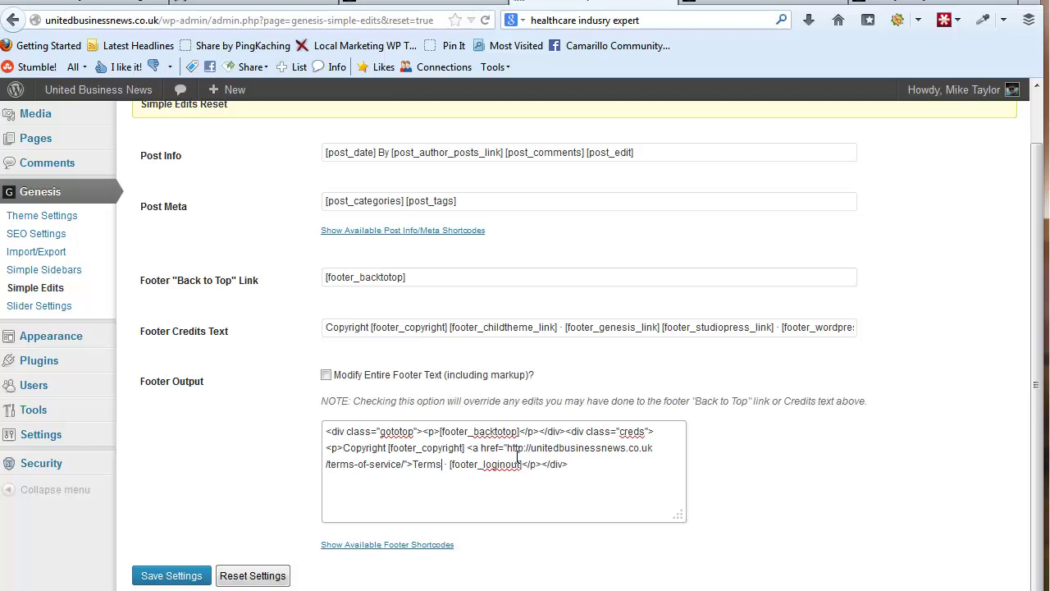
{"action": "type", "text": " of Ser"}
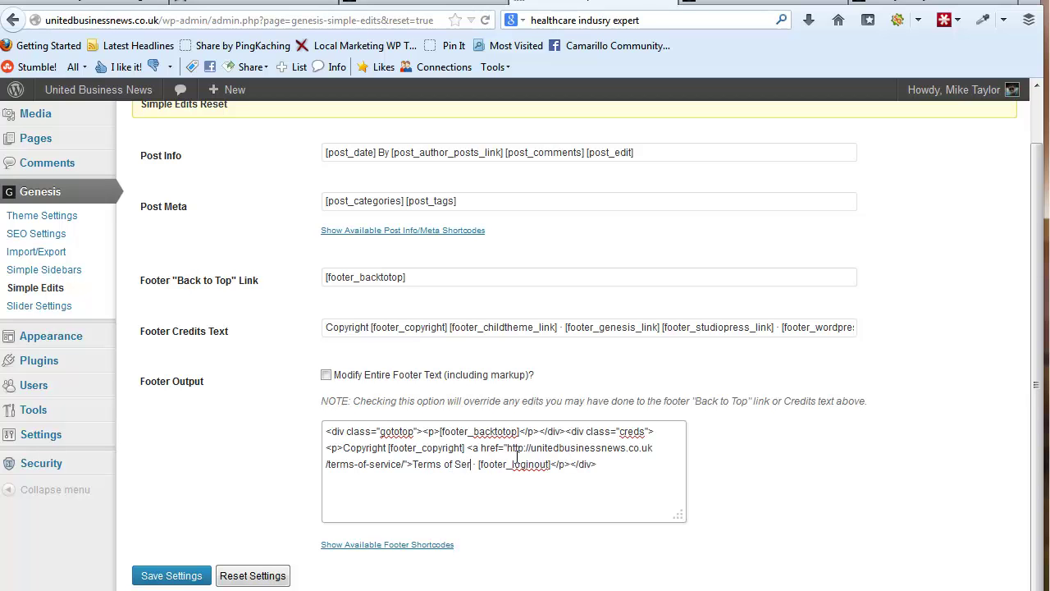
{"action": "type", "text": "vice"}
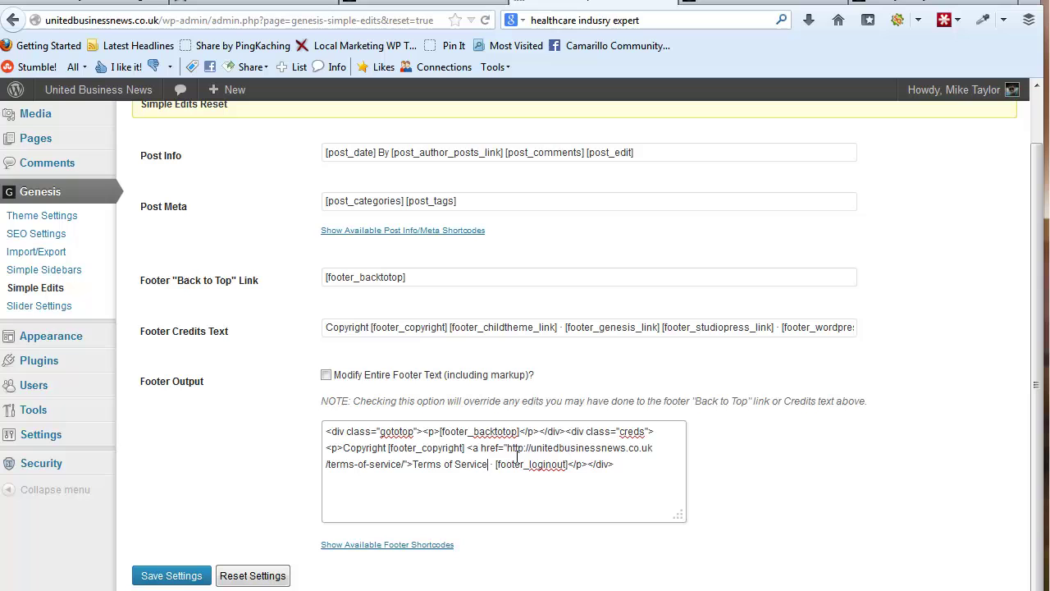
{"action": "type", "text": "<"}
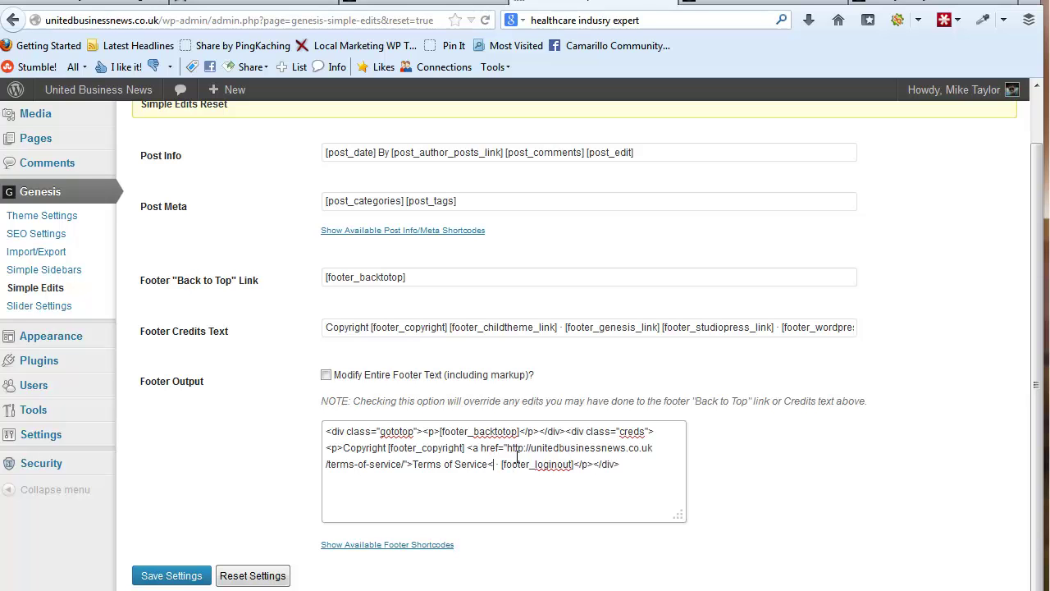
{"action": "type", "text": "/a>"}
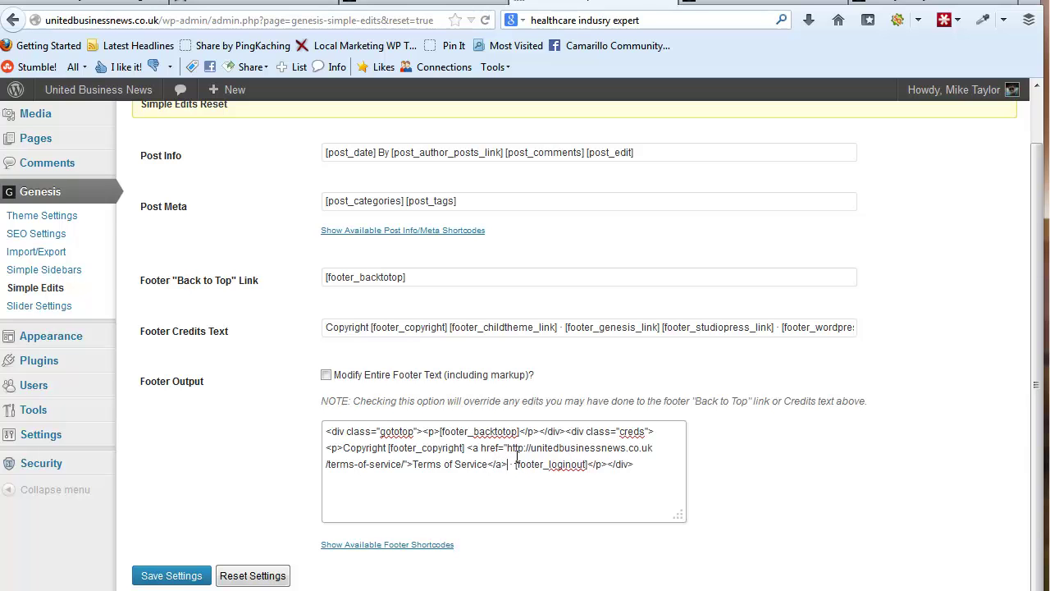
{"action": "type", "text": "|"}
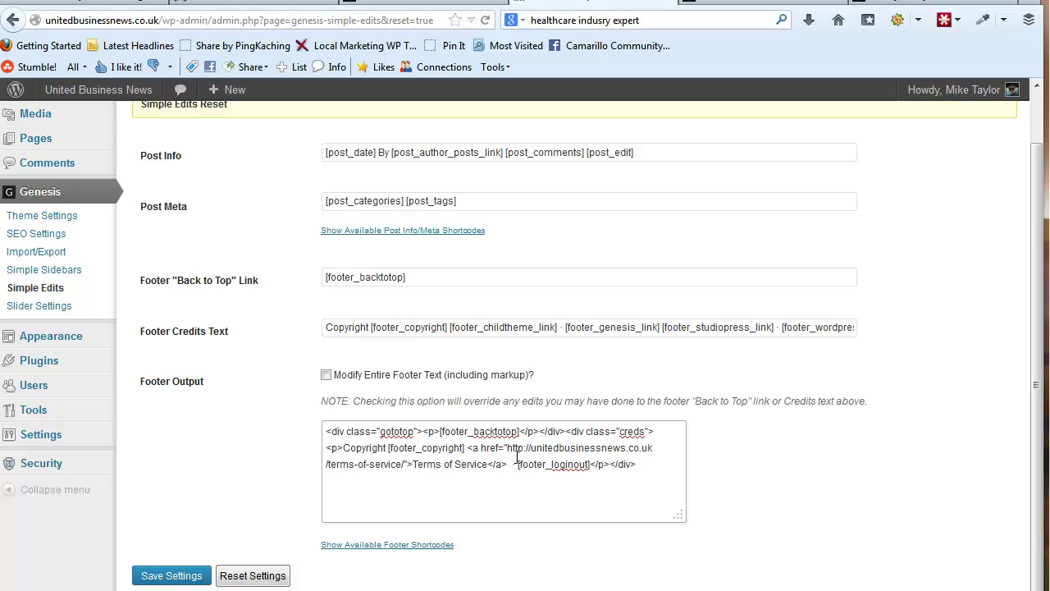
{"action": "type", "text": "- "}
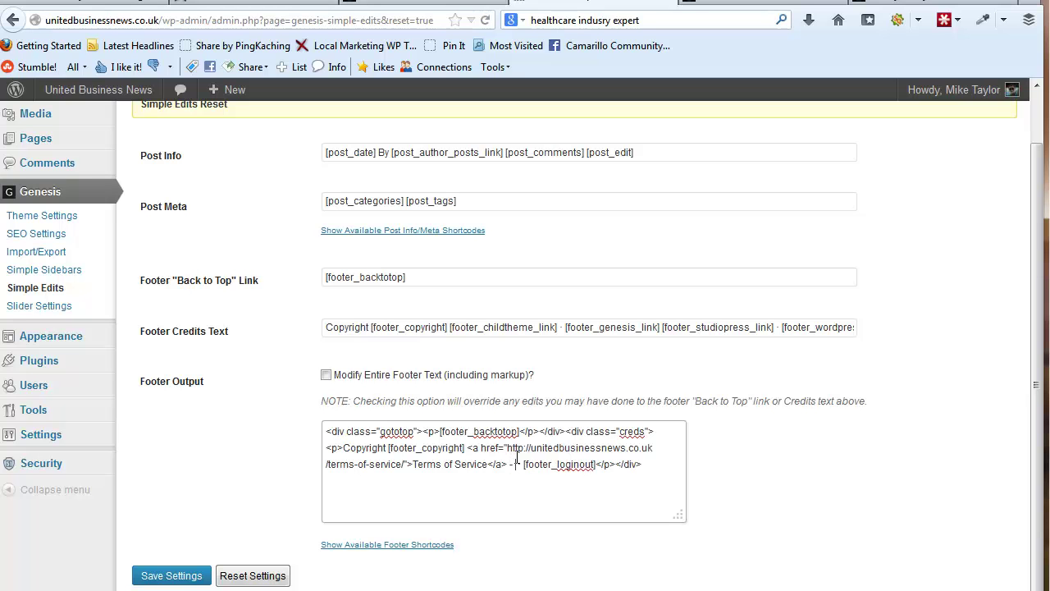
{"action": "type", "text": "<a hr"}
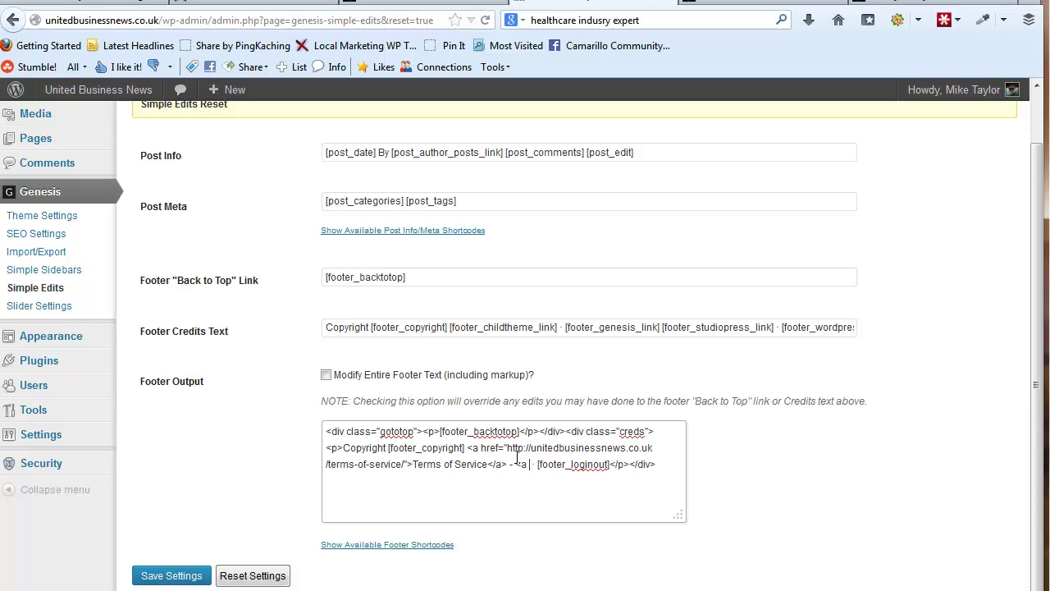
{"action": "type", "text": "ef=\""}
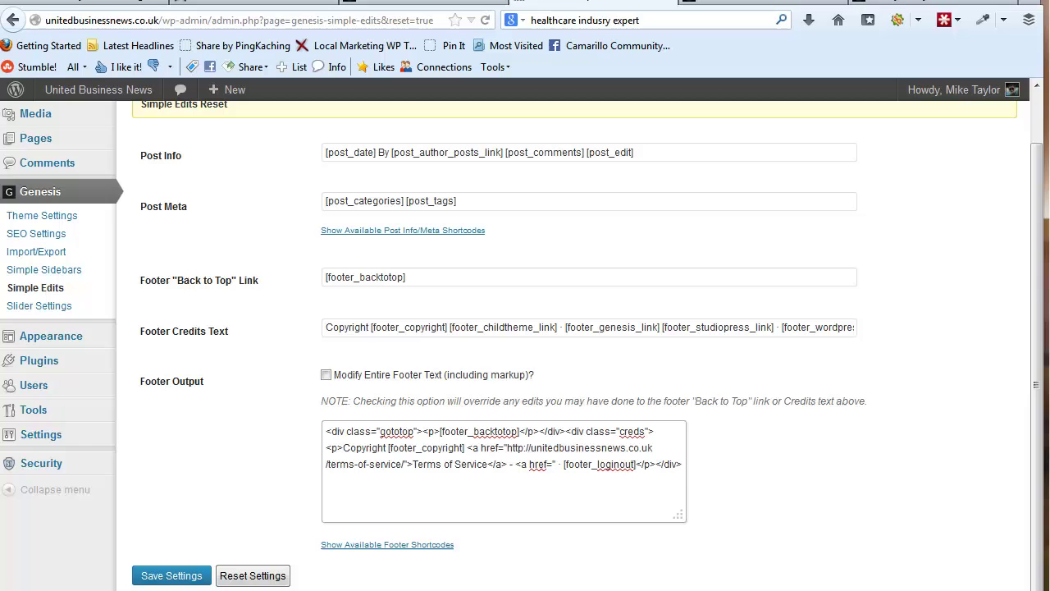
- Copy the Privacy Policy page URL from its tab and go back to Simple Edits
{"action": "left_click", "coordinate": [895, 3]}
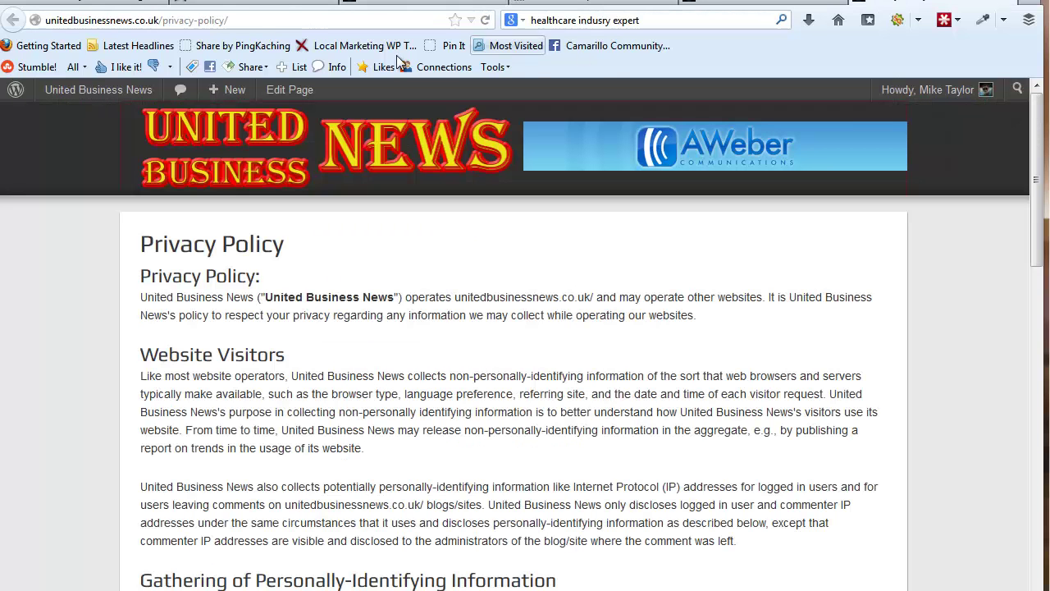
{"action": "left_click", "coordinate": [249, 22]}
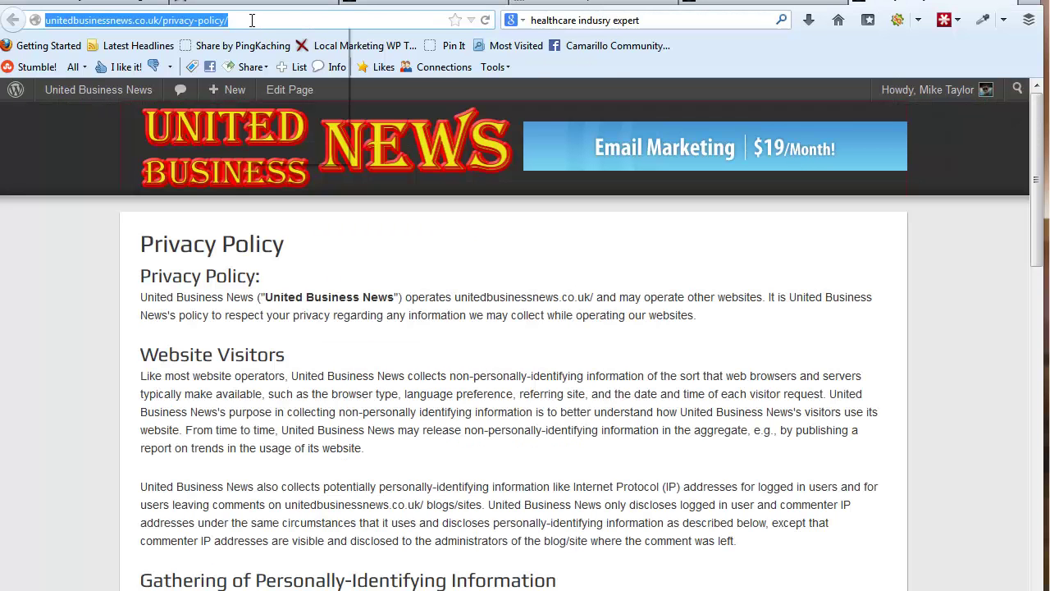
{"action": "right_click", "coordinate": [250, 22]}
{"action": "left_click", "coordinate": [289, 76]}
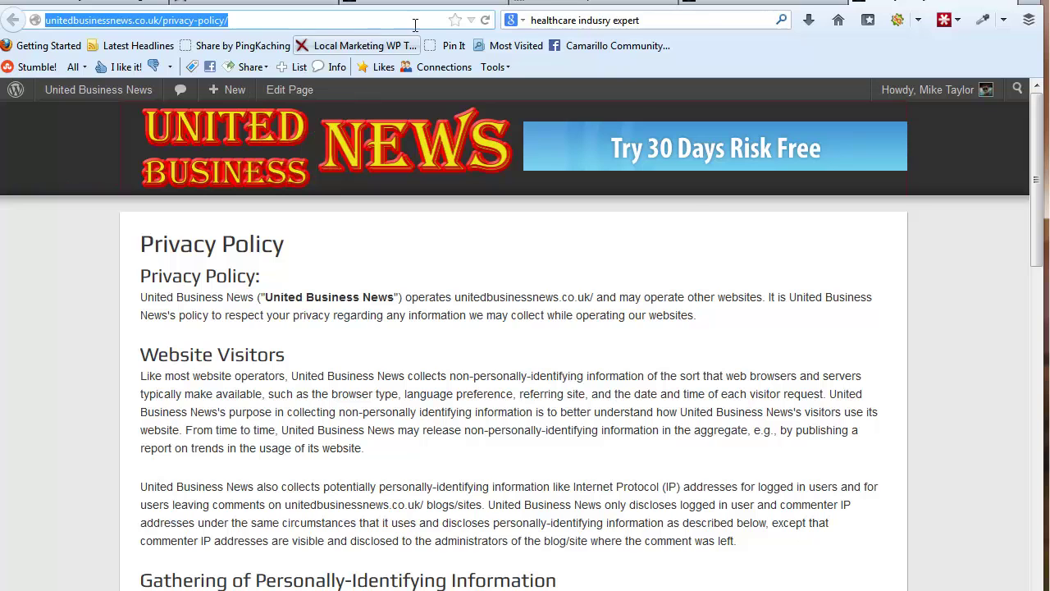
{"action": "left_click", "coordinate": [607, 5]}
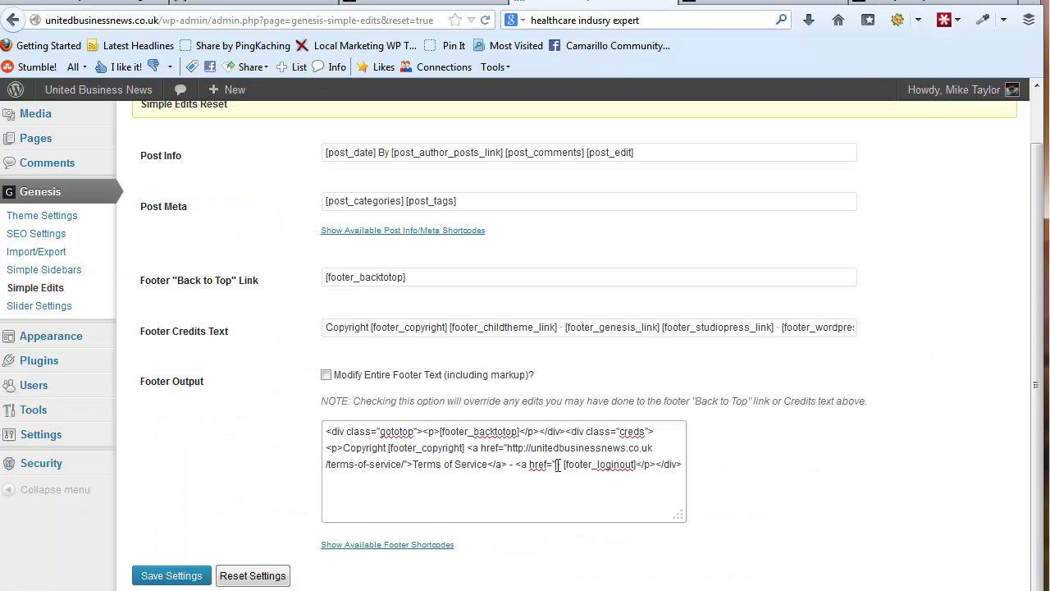
- Paste it into the second href with '">Privacy Policy', tick Modify Entire Footer Text, and save
{"action": "key", "text": "ctrl+v"}
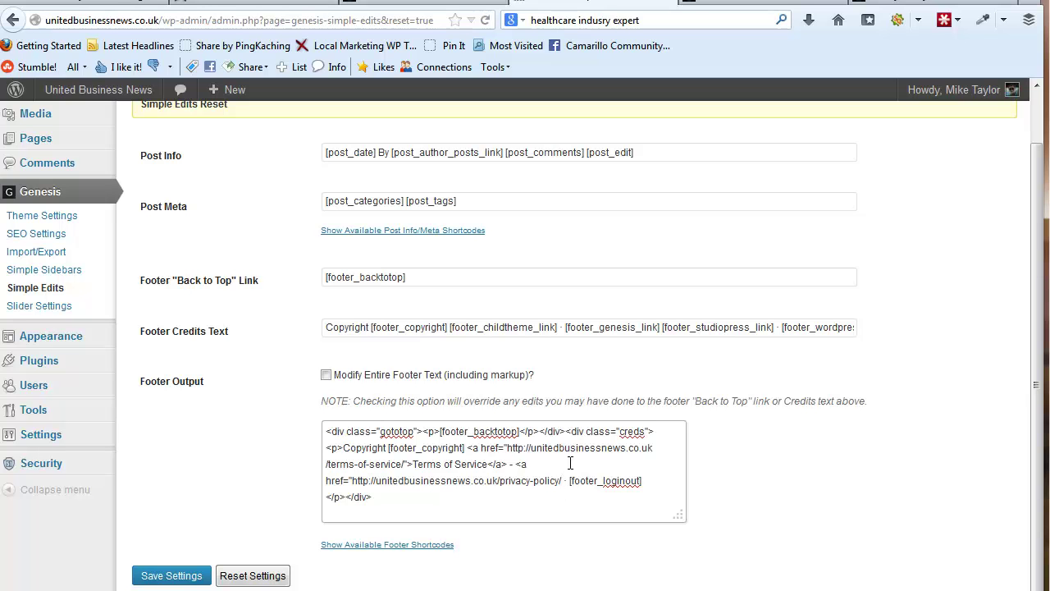
{"action": "type", "text": "\">Privacy Policy</a>"}
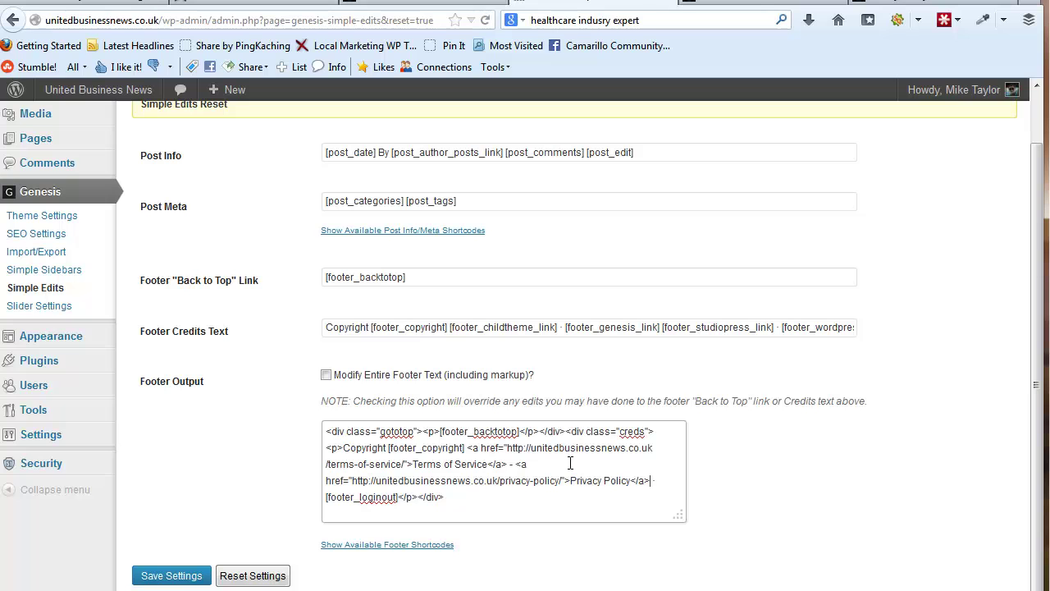
{"action": "left_click", "coordinate": [326, 375]}
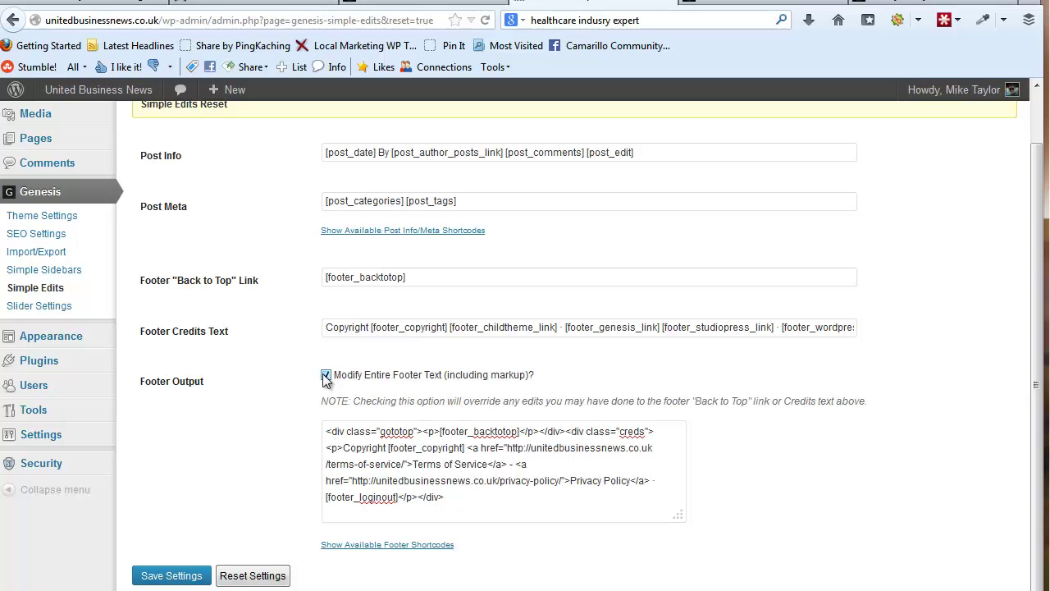
{"action": "left_click", "coordinate": [184, 579]}
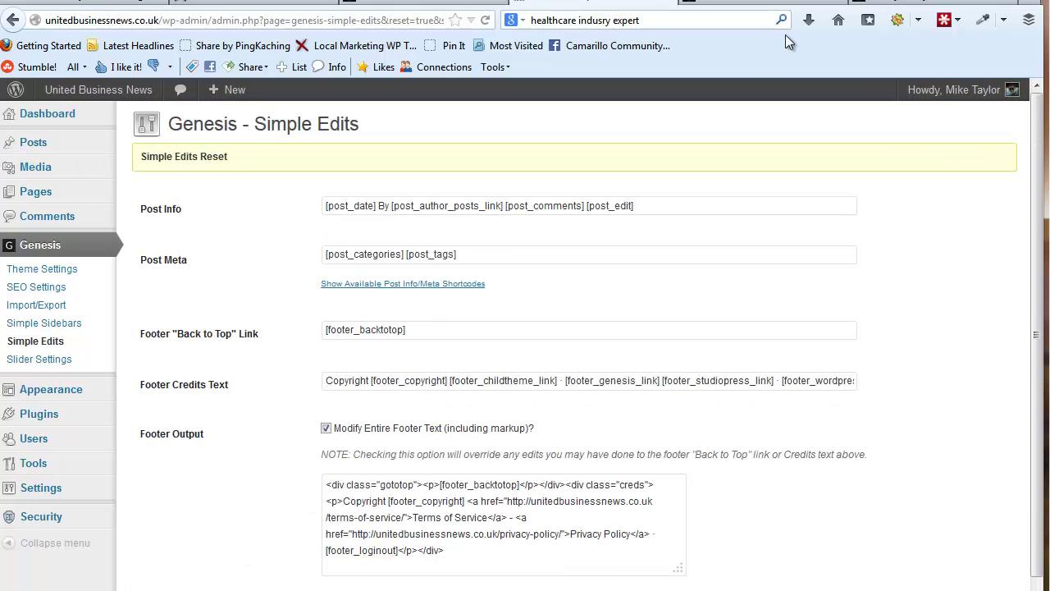
- Reload the live Terms of Service page and scroll down to its footer
{"action": "left_click", "coordinate": [763, 9]}
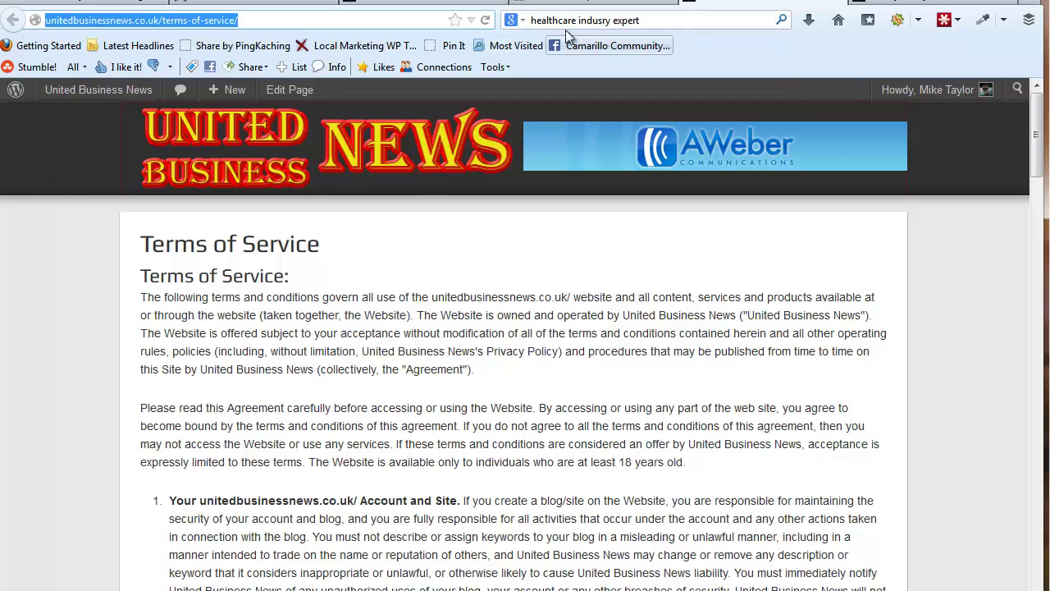
{"action": "left_click", "coordinate": [485, 20]}
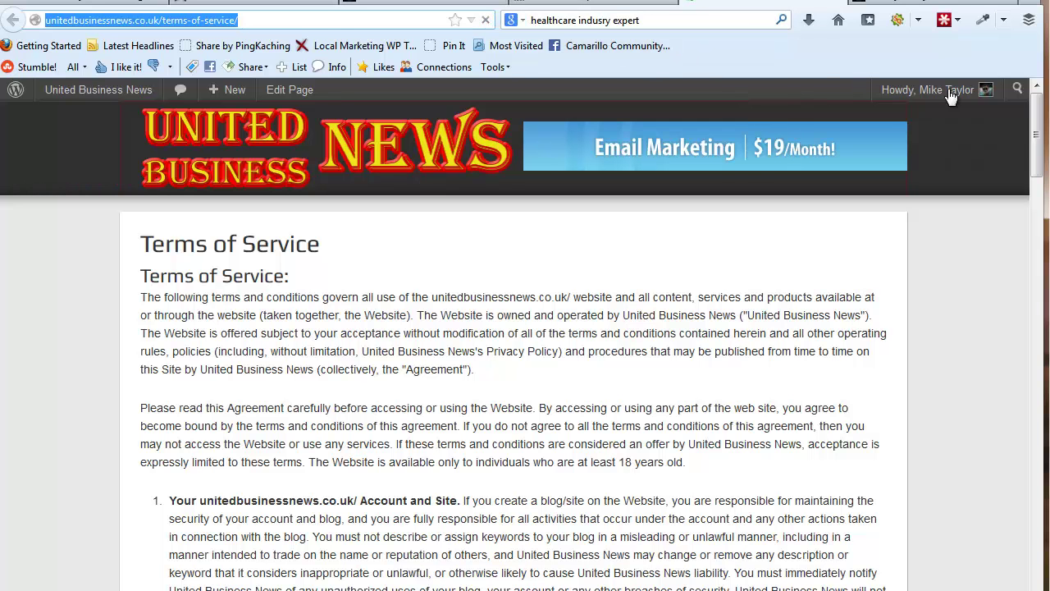
{"action": "left_click_drag", "start_coordinate": [1037, 133], "coordinate": [1030, 584]}
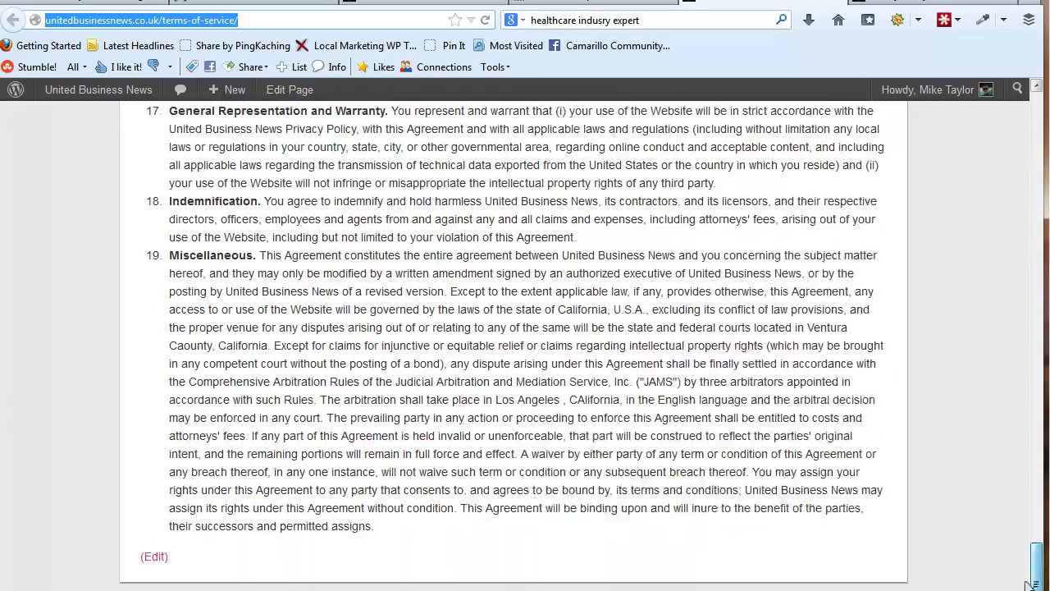